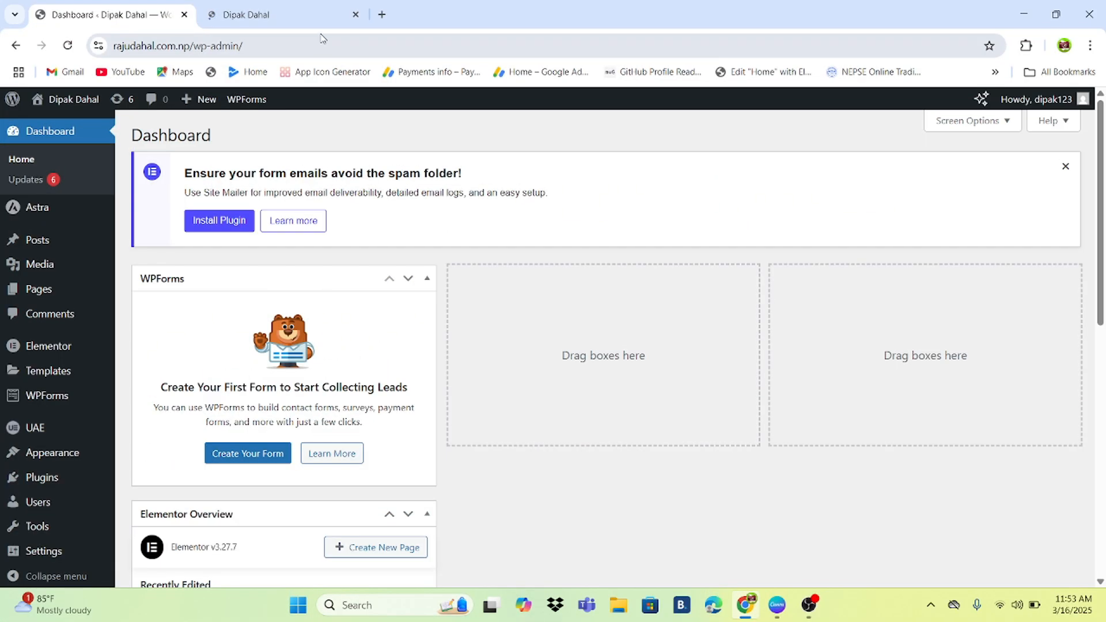
Look through the live restaurant homepage, from the header logo and navigation to the menu and content sections
{"action": "left_click", "coordinate": [293, 17]}
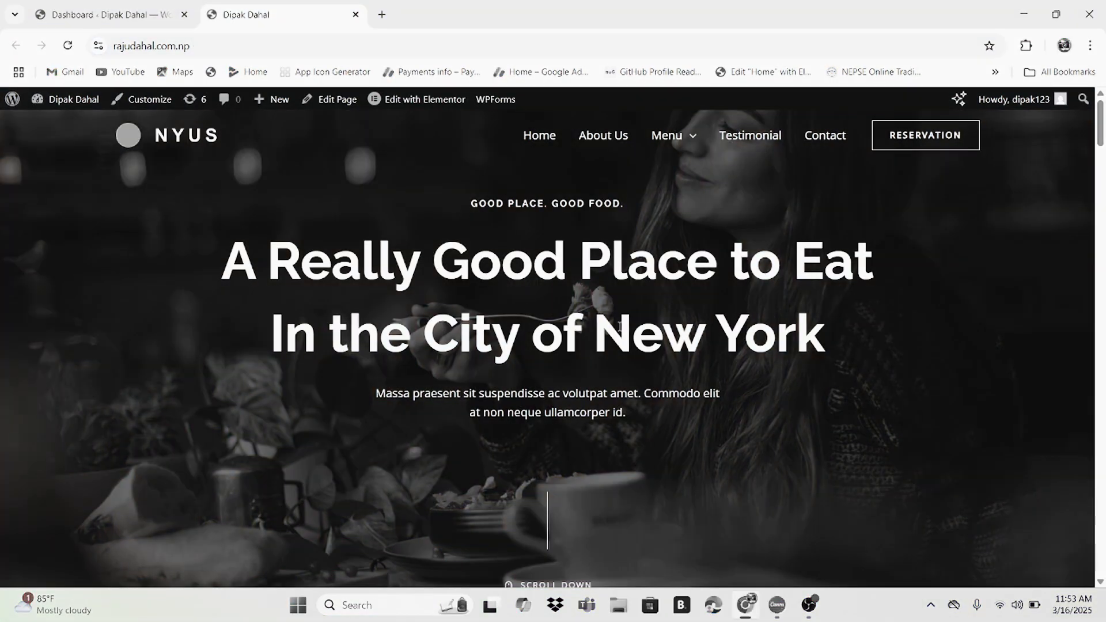
{"action": "scroll", "coordinate": [774, 327], "scroll_direction": "down", "scroll_amount": 10}
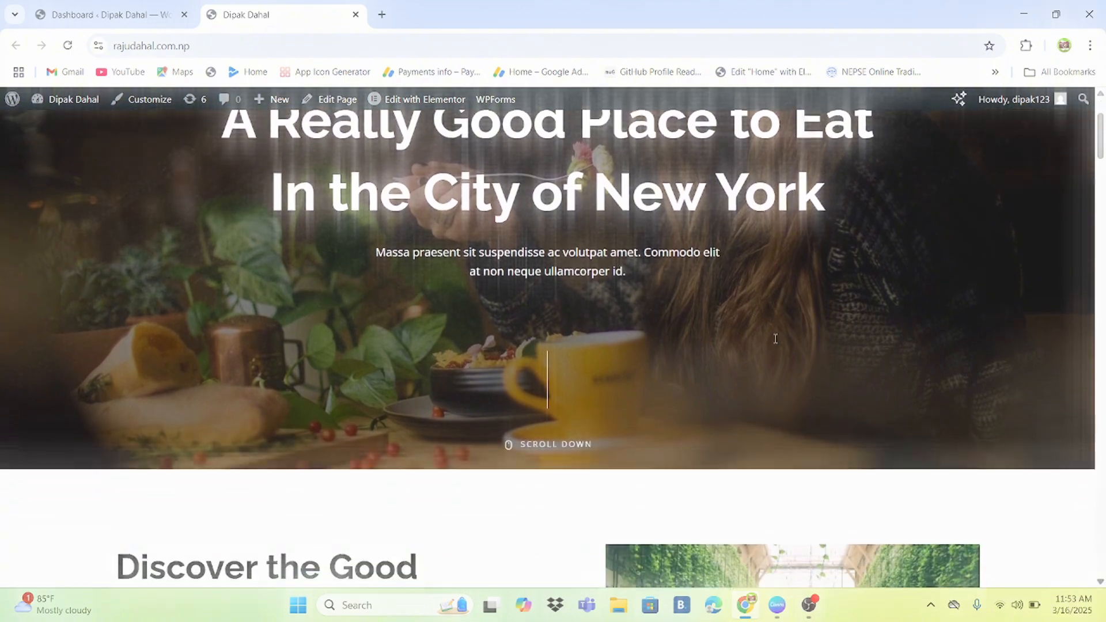
{"action": "scroll", "coordinate": [775, 343], "scroll_direction": "down", "scroll_amount": 5}
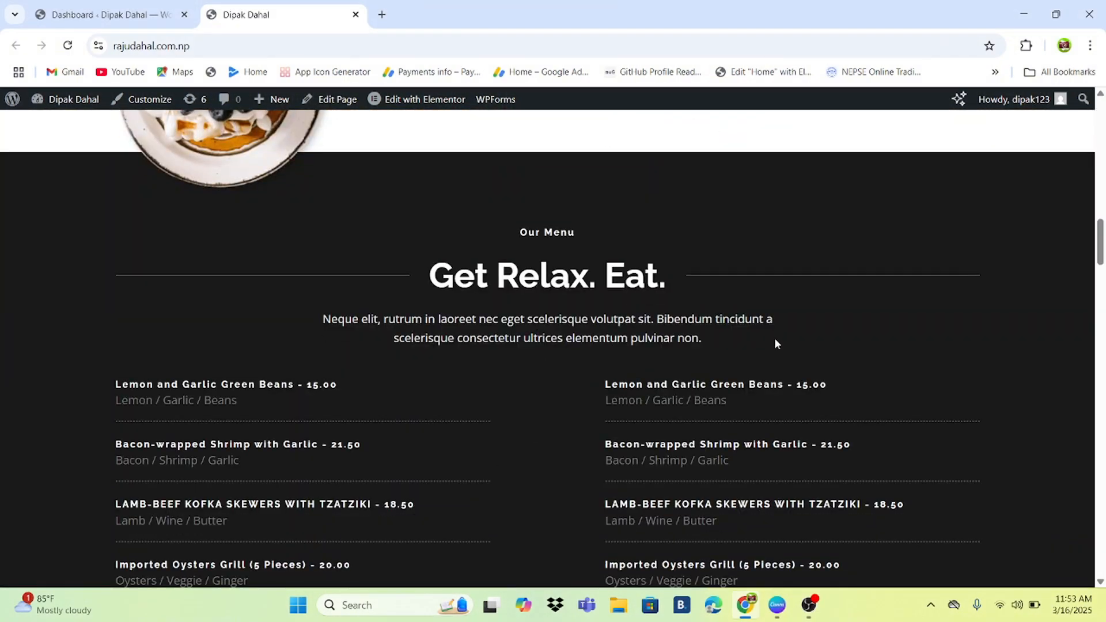
{"action": "scroll", "coordinate": [774, 340], "scroll_direction": "up", "scroll_amount": 10}
{"action": "scroll", "coordinate": [775, 344], "scroll_direction": "up", "scroll_amount": 8}
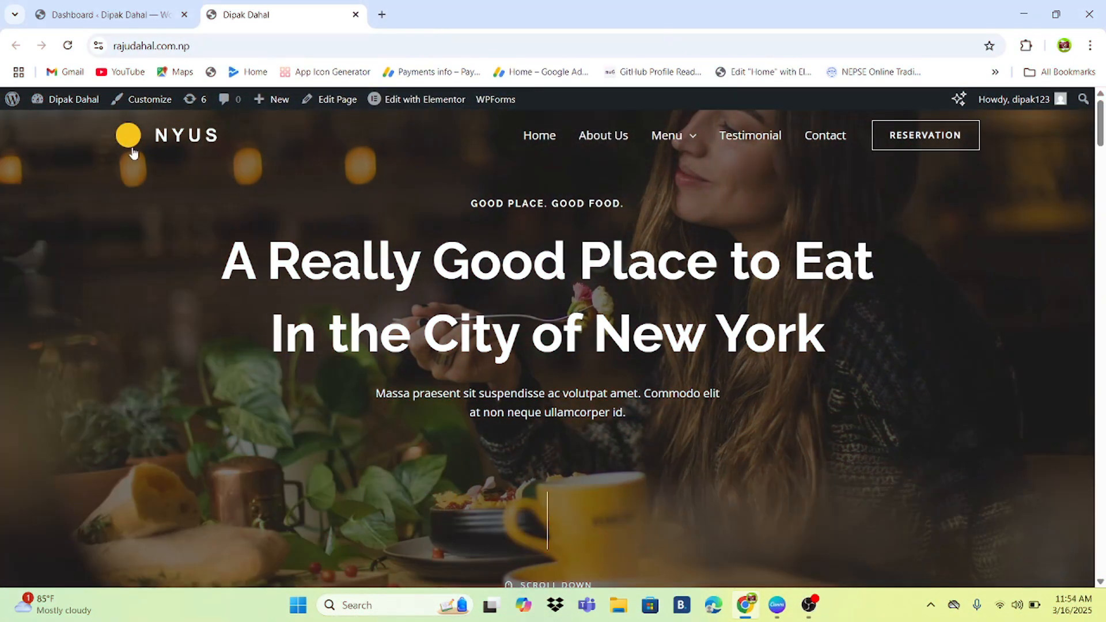
{"action": "scroll", "coordinate": [550, 407], "scroll_direction": "down", "scroll_amount": 15}
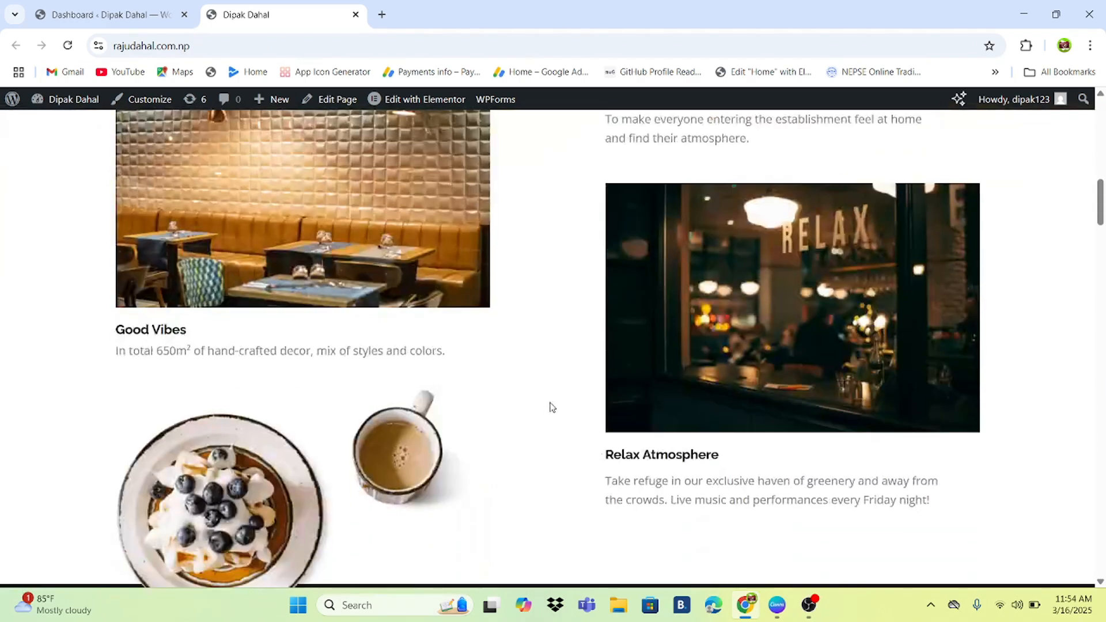
{"action": "scroll", "coordinate": [549, 407], "scroll_direction": "down", "scroll_amount": 15}
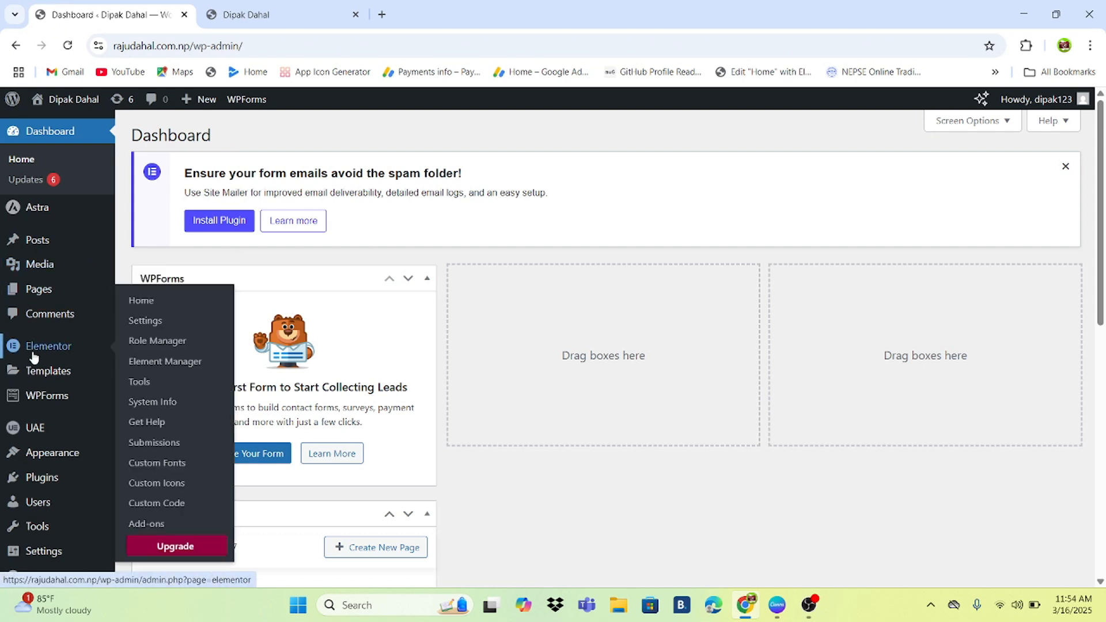
Open the WordPress theme Customizer and review the homepage preview from the header to the footer
{"action": "mouse_move", "coordinate": [60, 454]}
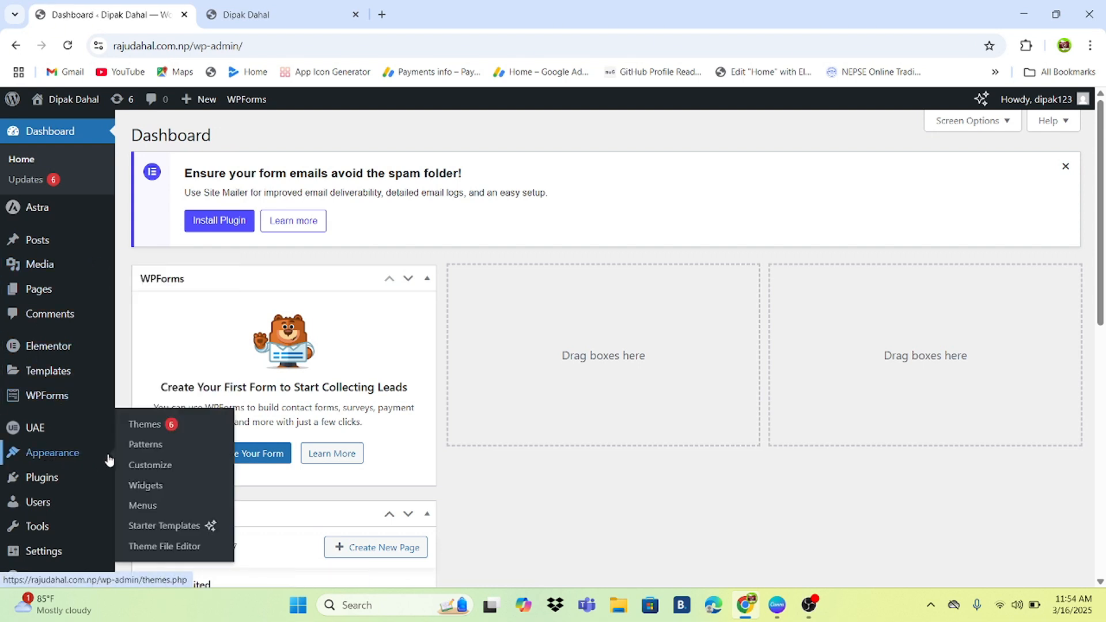
{"action": "left_click", "coordinate": [152, 470]}
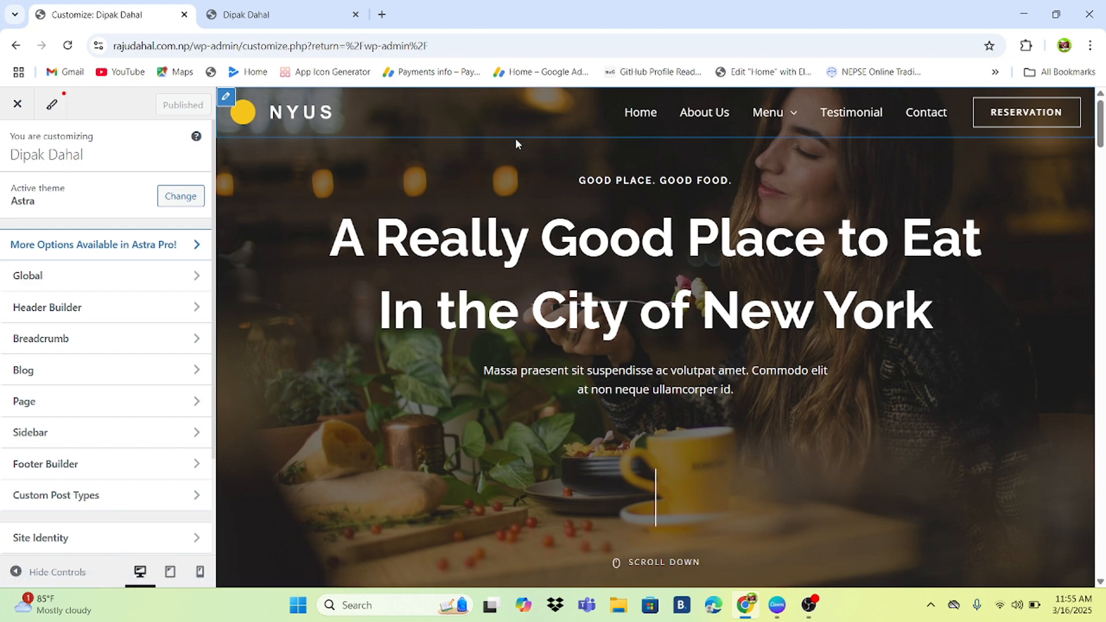
{"action": "scroll", "coordinate": [501, 299], "scroll_direction": "down", "scroll_amount": 5}
{"action": "scroll", "coordinate": [501, 298], "scroll_direction": "down", "scroll_amount": 20}
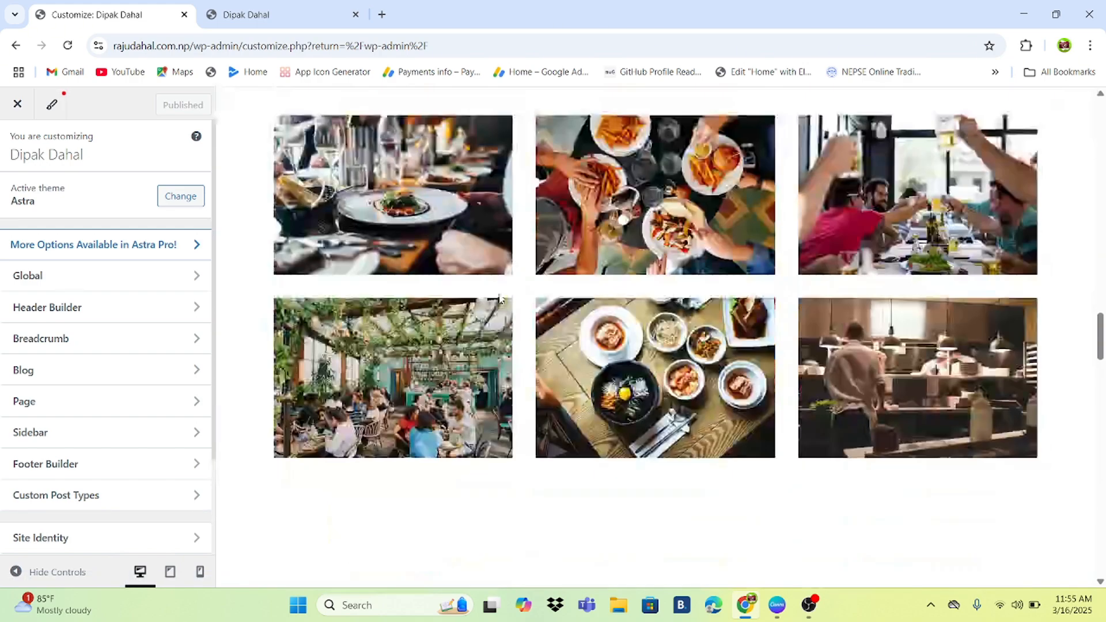
{"action": "scroll", "coordinate": [499, 298], "scroll_direction": "down", "scroll_amount": 10}
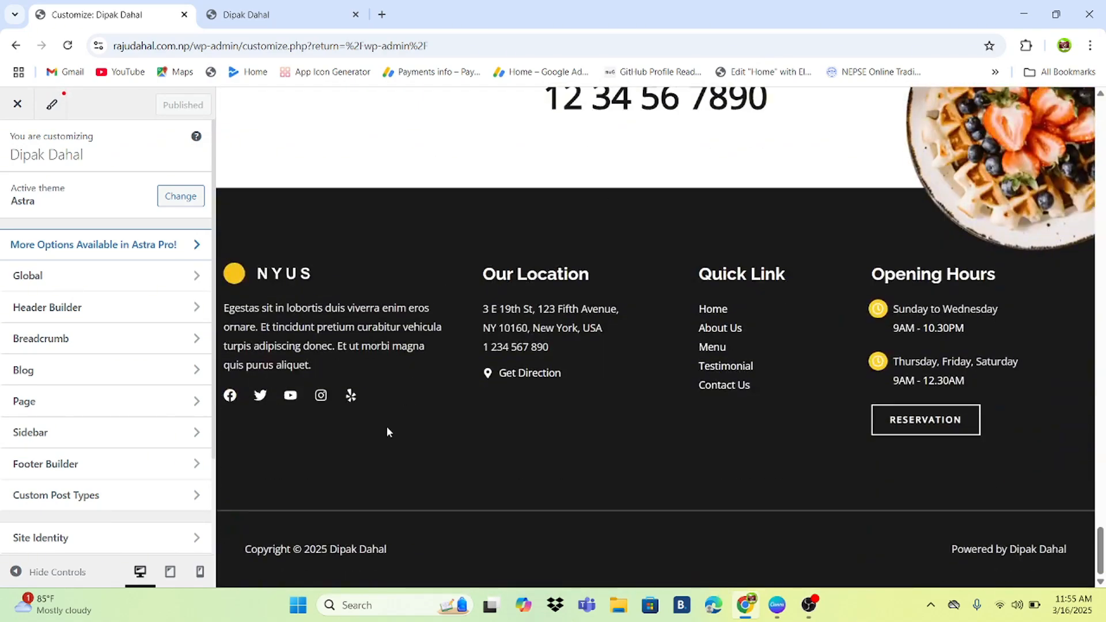
{"action": "scroll", "coordinate": [435, 437], "scroll_direction": "up", "scroll_amount": 6}
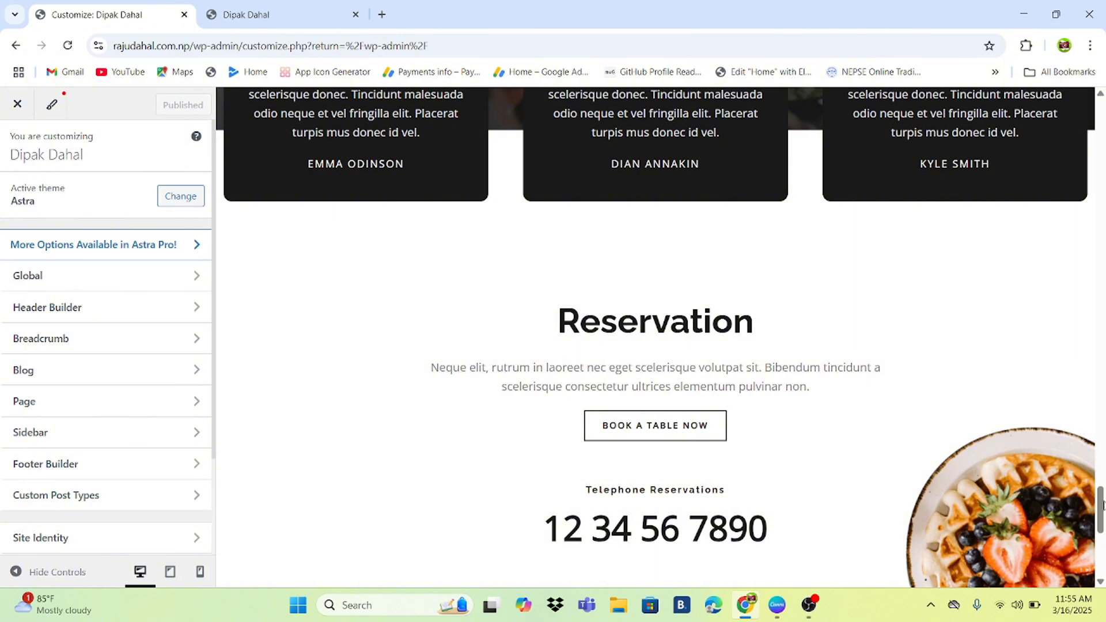
{"action": "left_click_drag", "start_coordinate": [1101, 506], "coordinate": [1082, 94]}
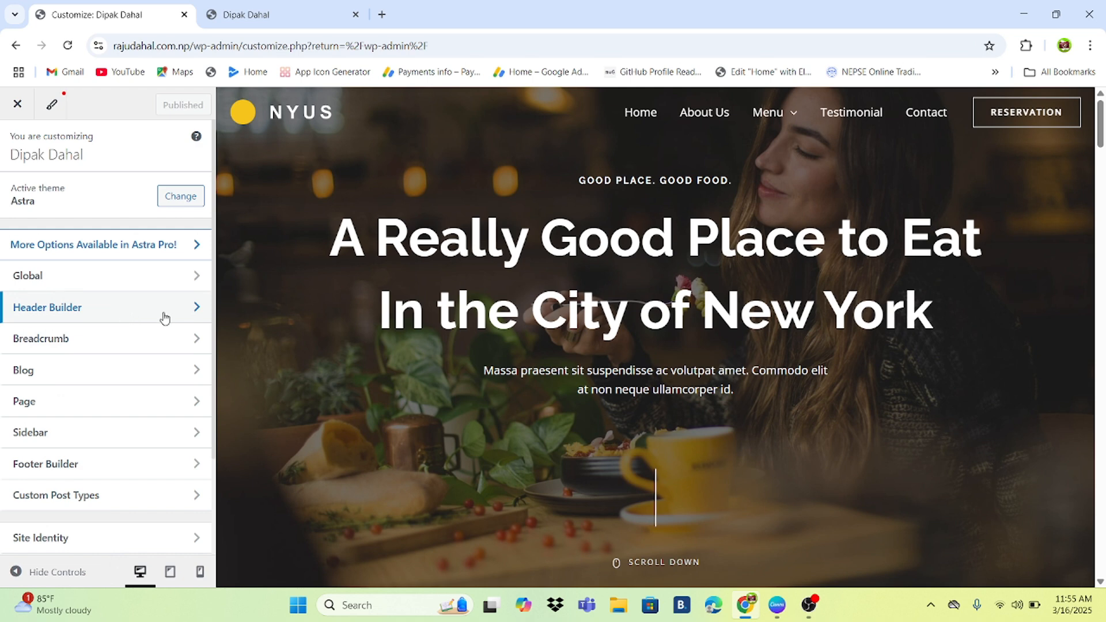
Upload the image Dark Blue and Orange Online from the logo folder as the replacement for the header's site logo
{"action": "left_click", "coordinate": [182, 316]}
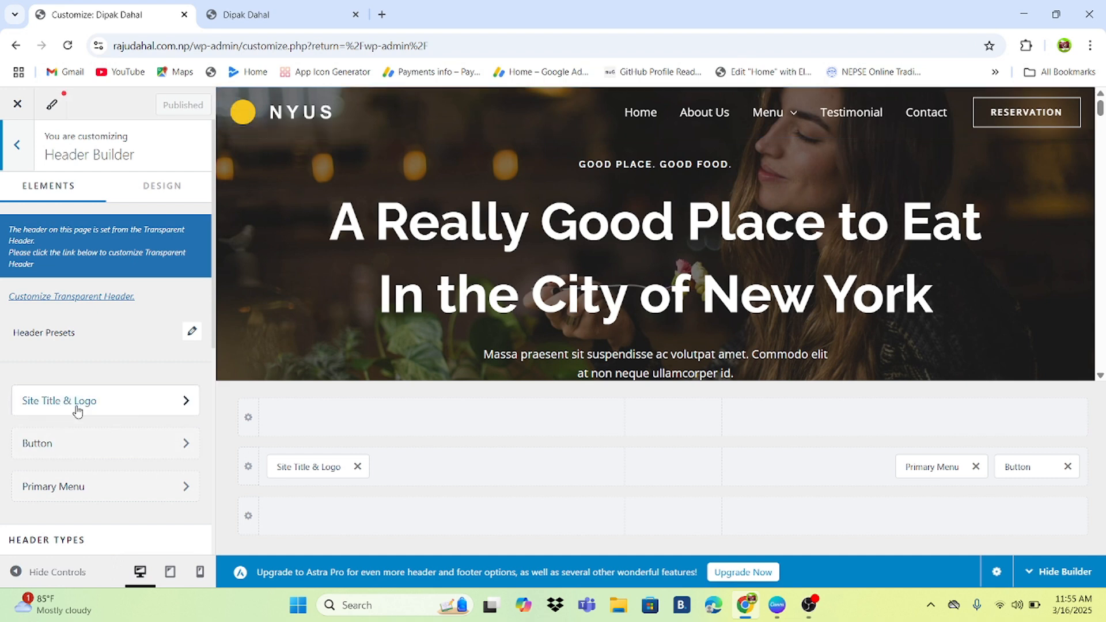
{"action": "left_click", "coordinate": [103, 405]}
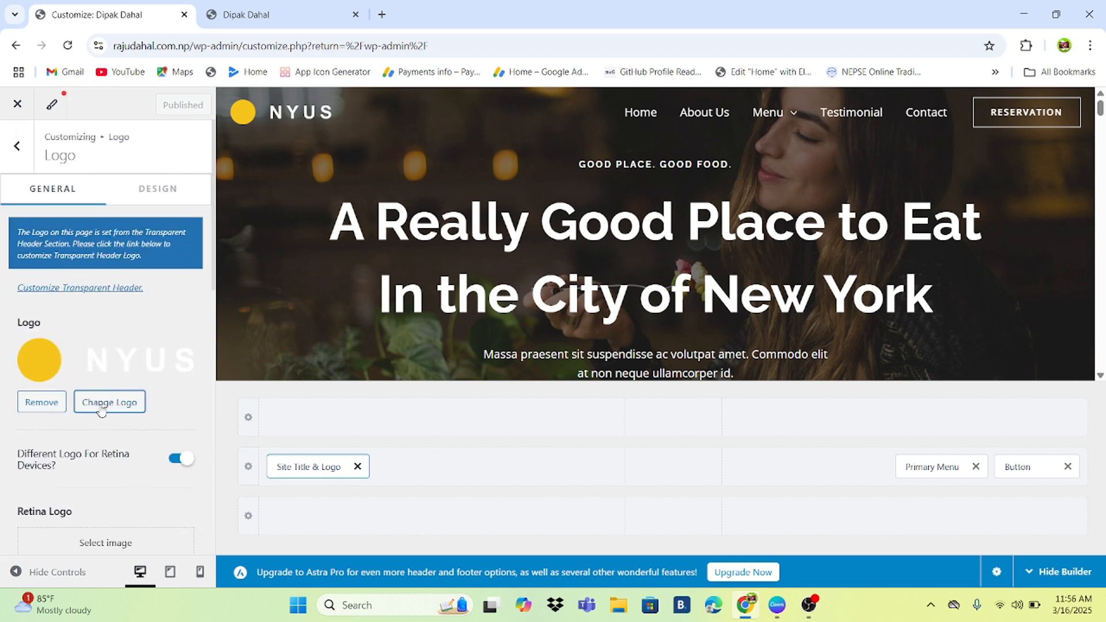
{"action": "left_click", "coordinate": [104, 401]}
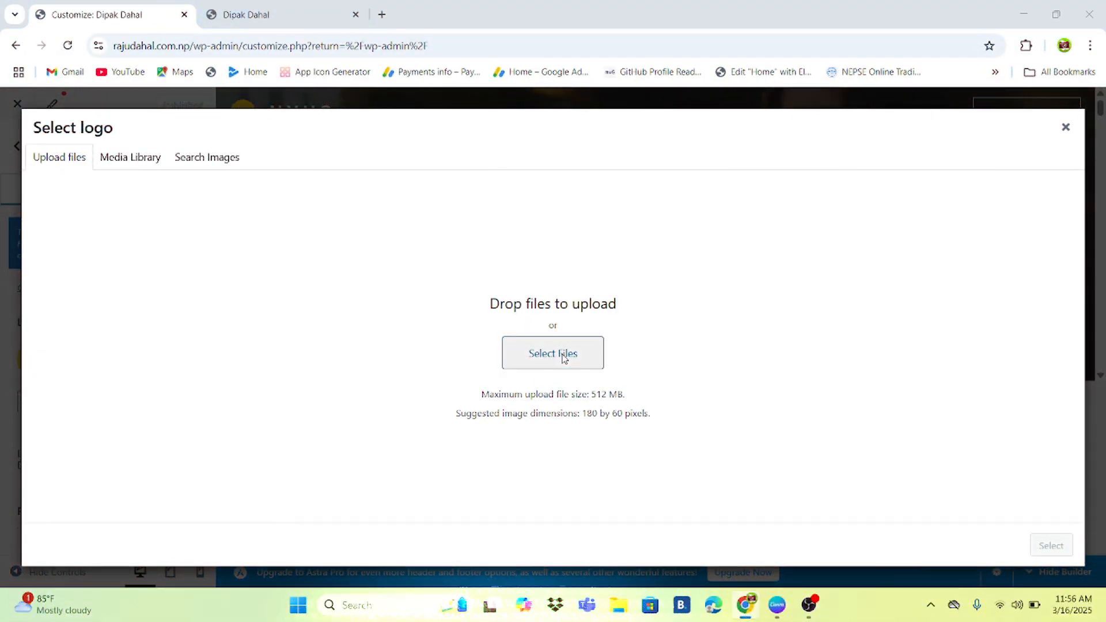
{"action": "left_click", "coordinate": [562, 357]}
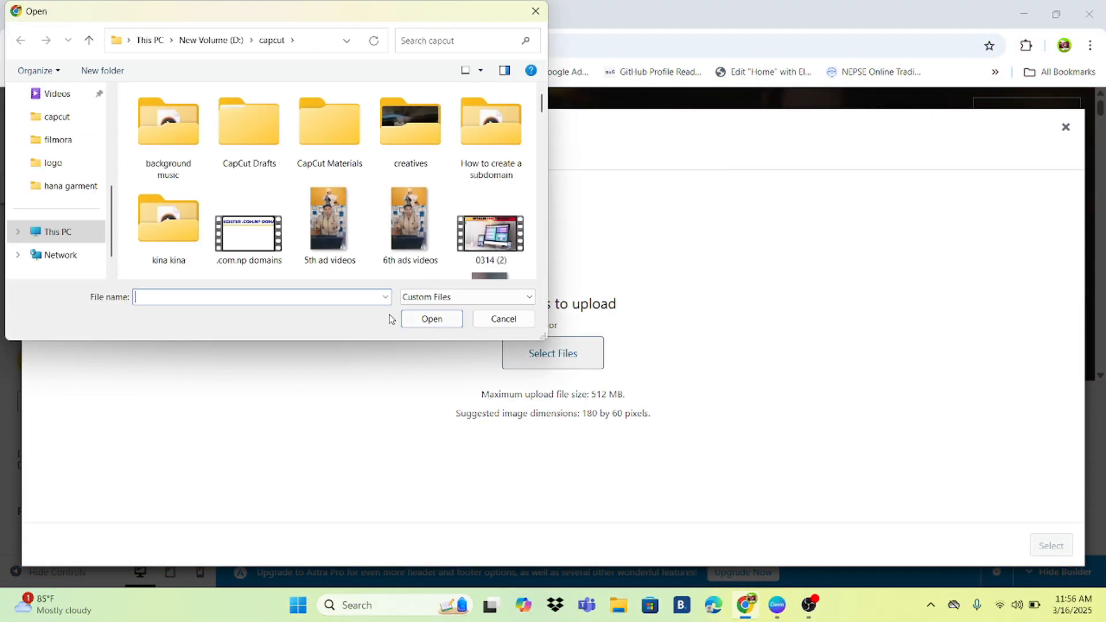
{"action": "left_click", "coordinate": [68, 164]}
{"action": "left_click", "coordinate": [249, 132]}
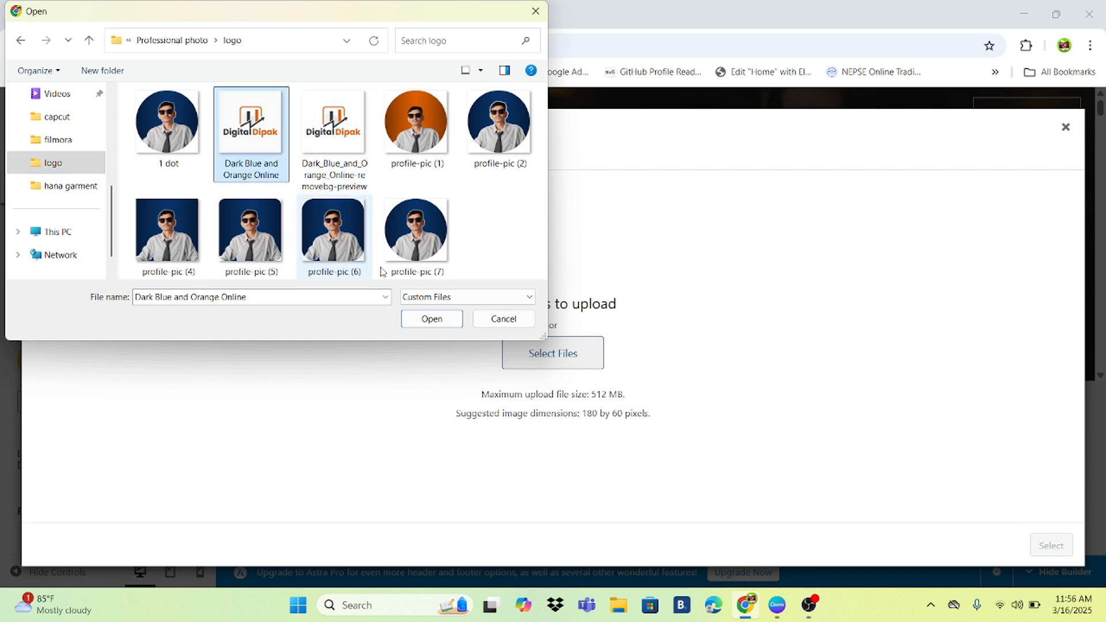
{"action": "left_click", "coordinate": [432, 320]}
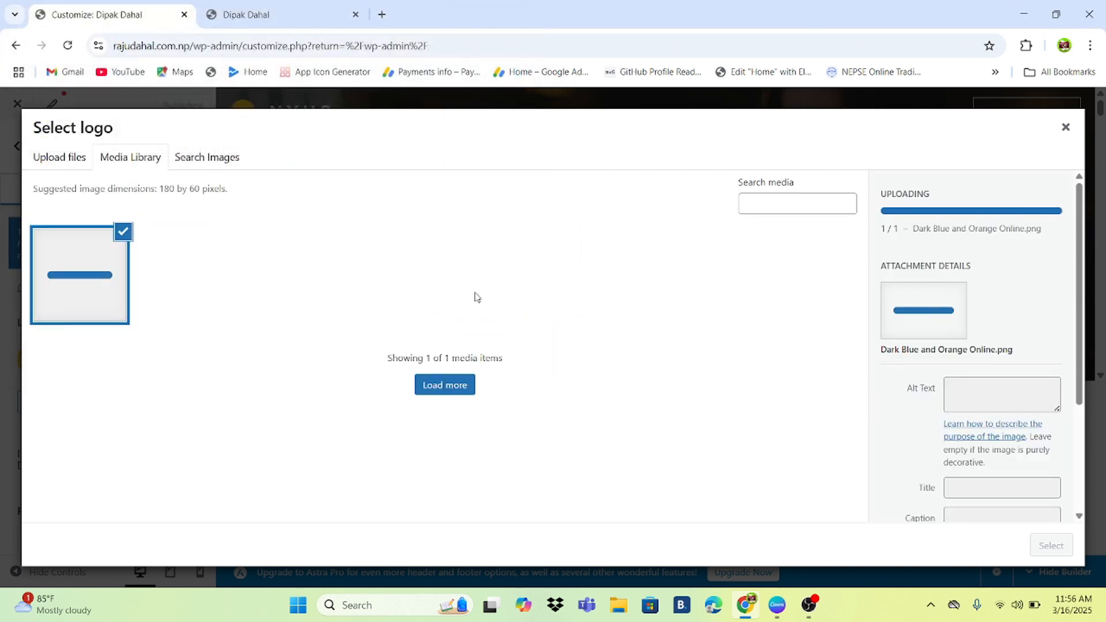
{"action": "scroll", "coordinate": [1028, 490], "scroll_direction": "down", "scroll_amount": 3}
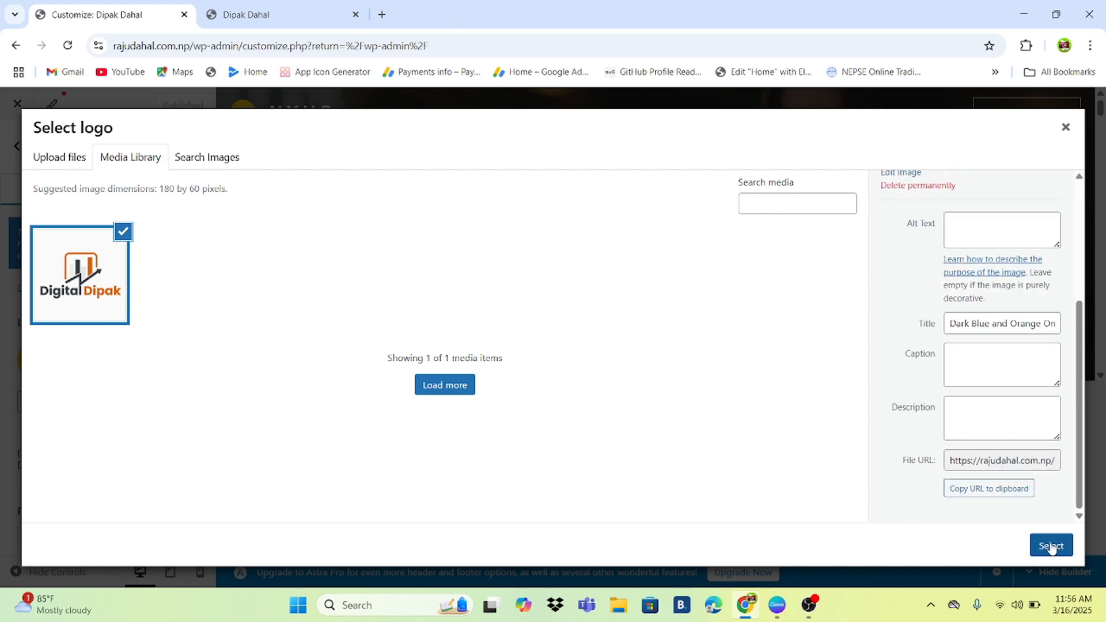
Use the uploaded image as the logo, cropped at full width to just above the icon and just below the text
{"action": "left_click", "coordinate": [1051, 546]}
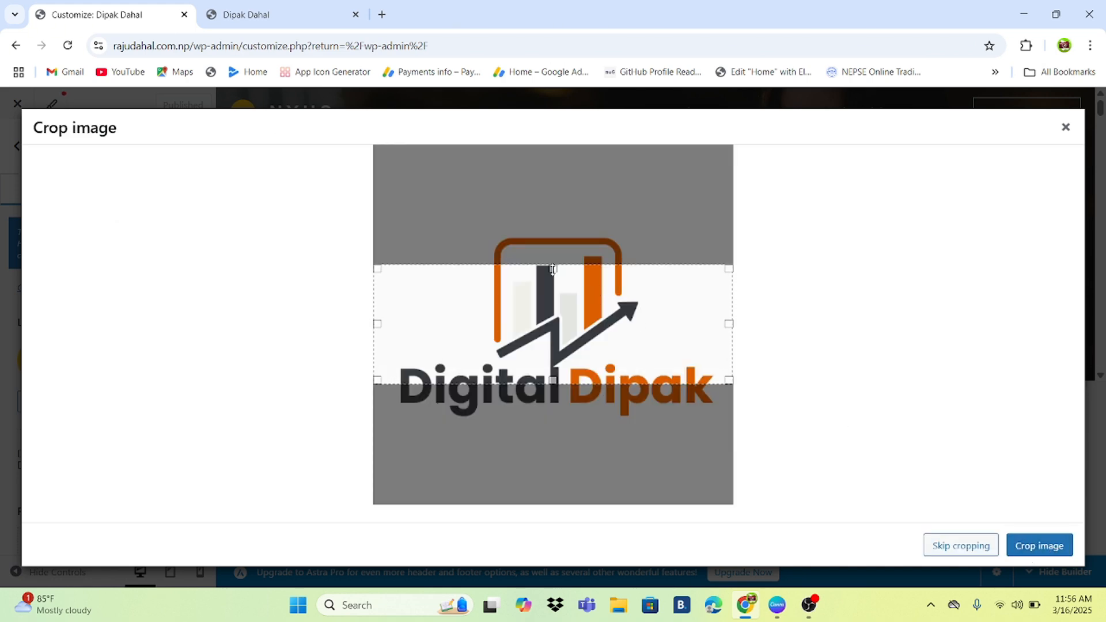
{"action": "left_click_drag", "start_coordinate": [552, 269], "coordinate": [556, 236]}
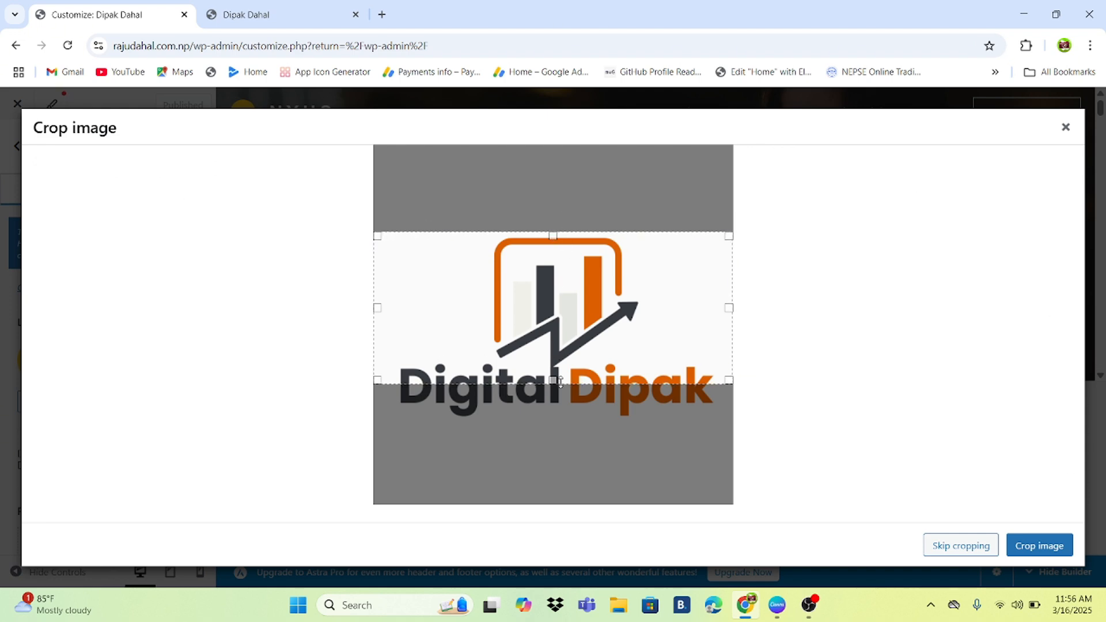
{"action": "left_click_drag", "start_coordinate": [560, 381], "coordinate": [557, 422]}
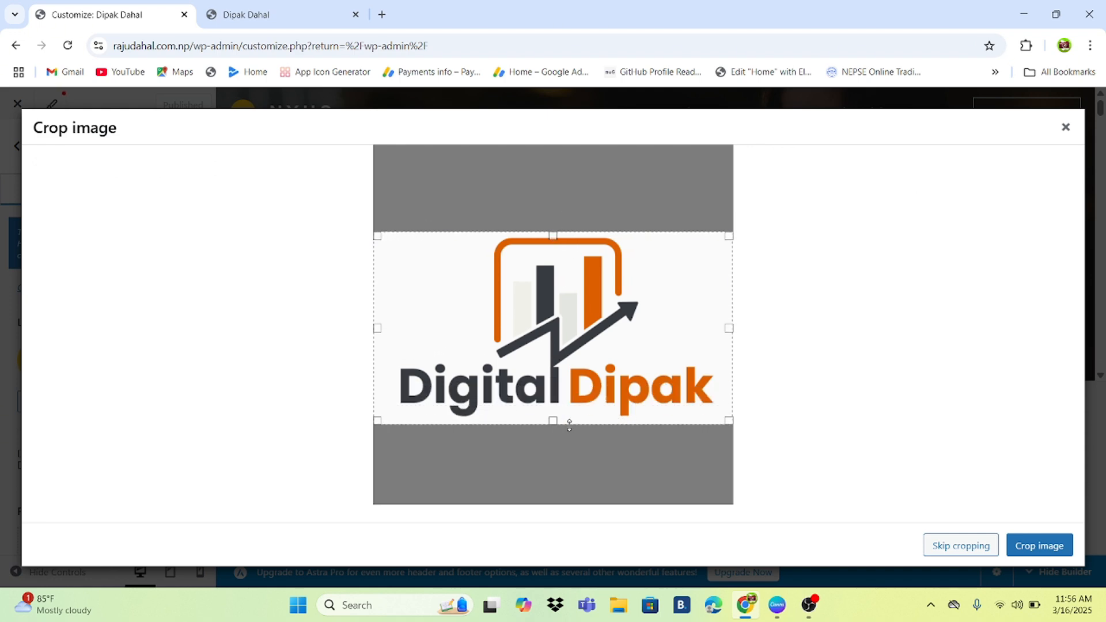
{"action": "left_click", "coordinate": [1062, 552]}
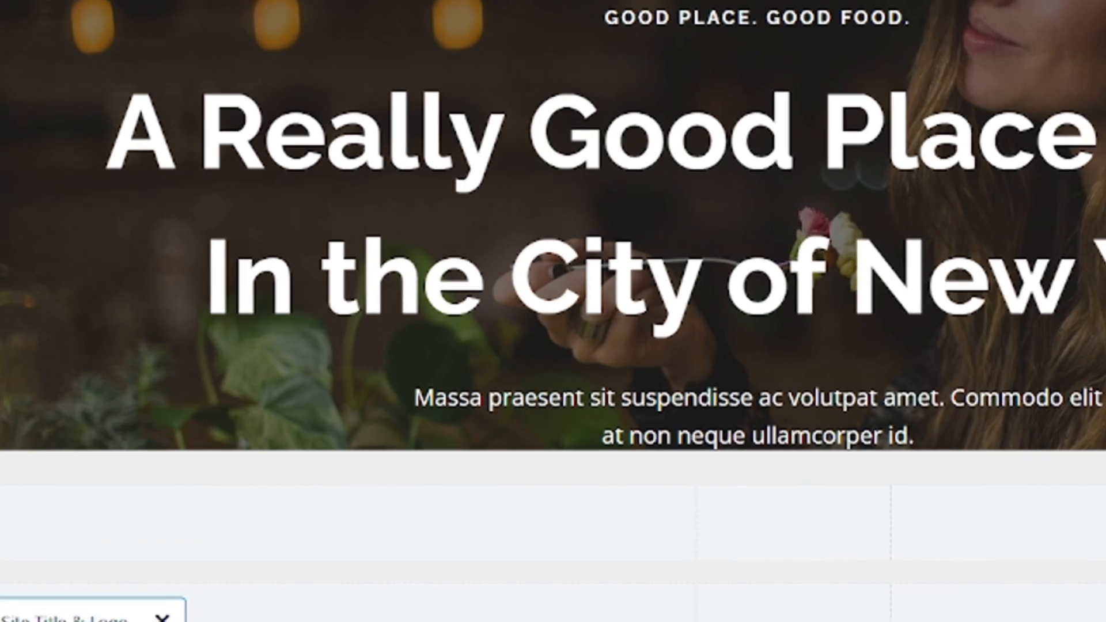
Open the remove.bg website in a new browser tab
{"action": "key", "text": "ctrl+t"}
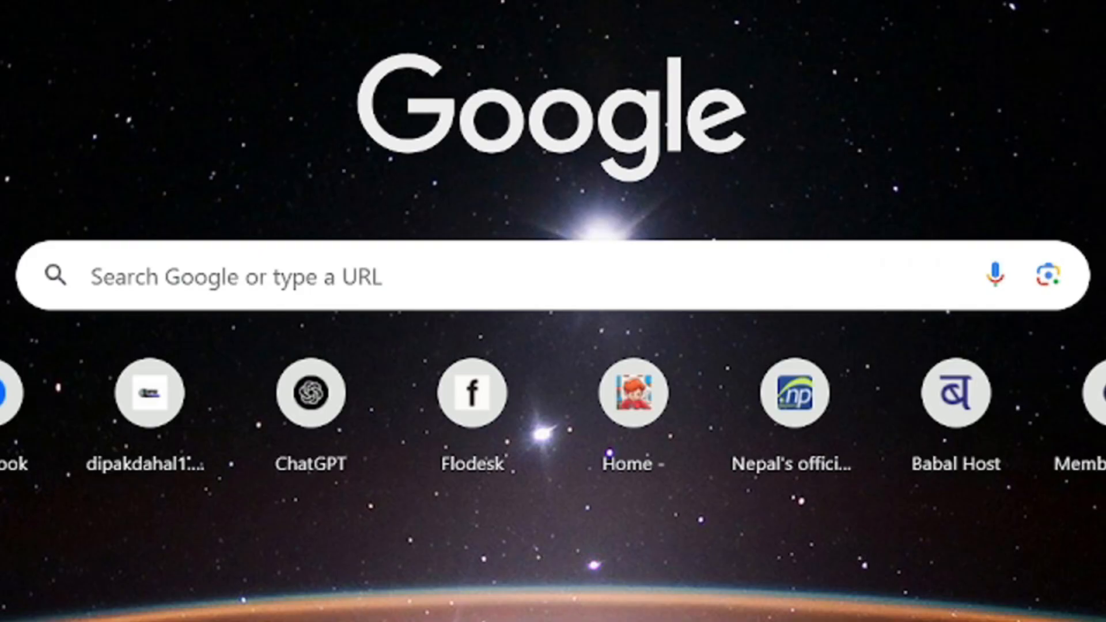
{"action": "left_click", "coordinate": [340, 49]}
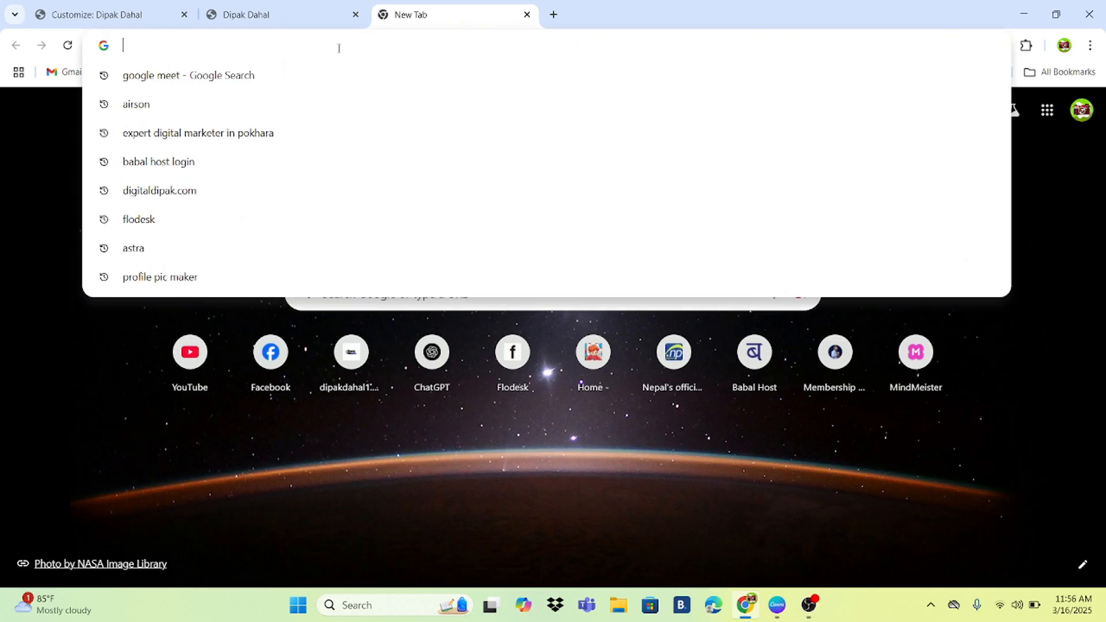
{"action": "type", "text": "re"}
{"action": "key", "text": "Return"}
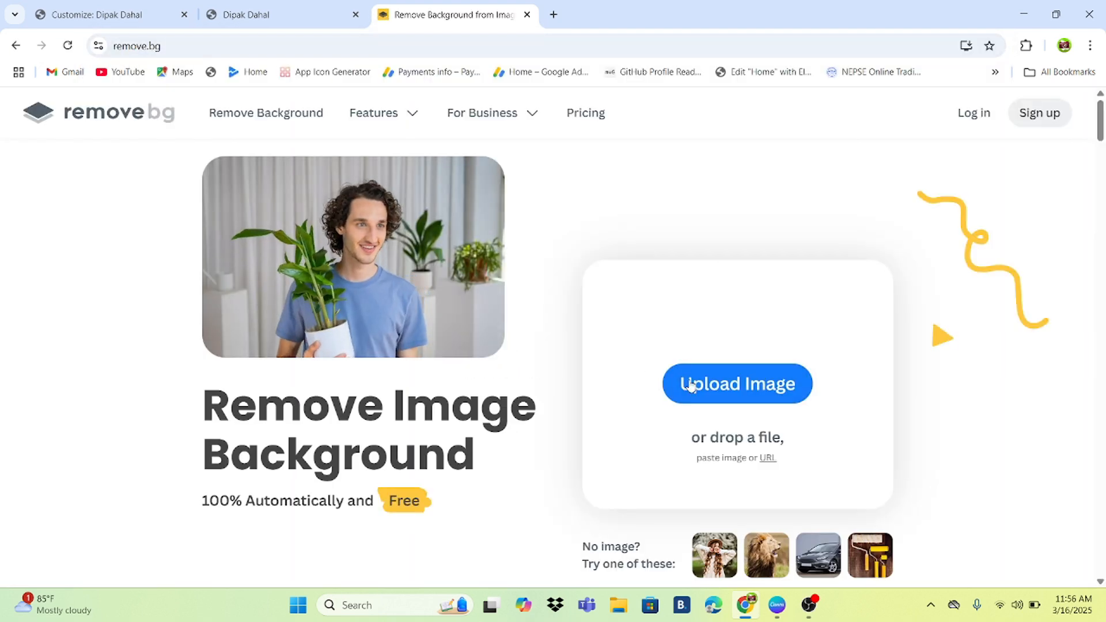
Remove the background of the Dark Blue and Orange Online logo and download the free 500 x 500 preview version
{"action": "left_click", "coordinate": [691, 385]}
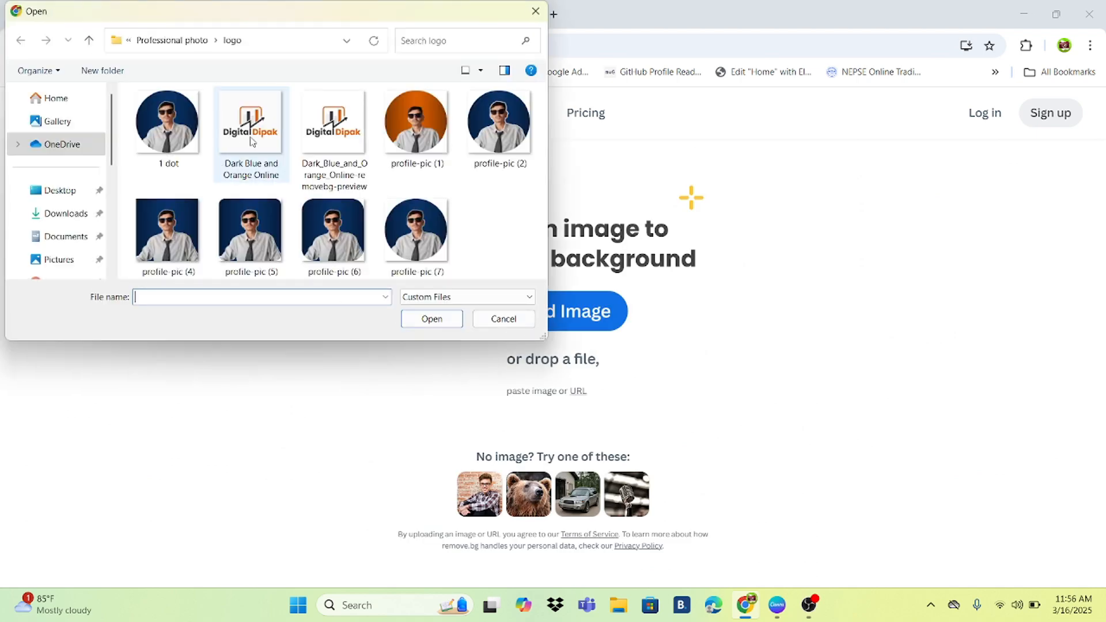
{"action": "left_click", "coordinate": [252, 142]}
{"action": "left_click", "coordinate": [438, 318]}
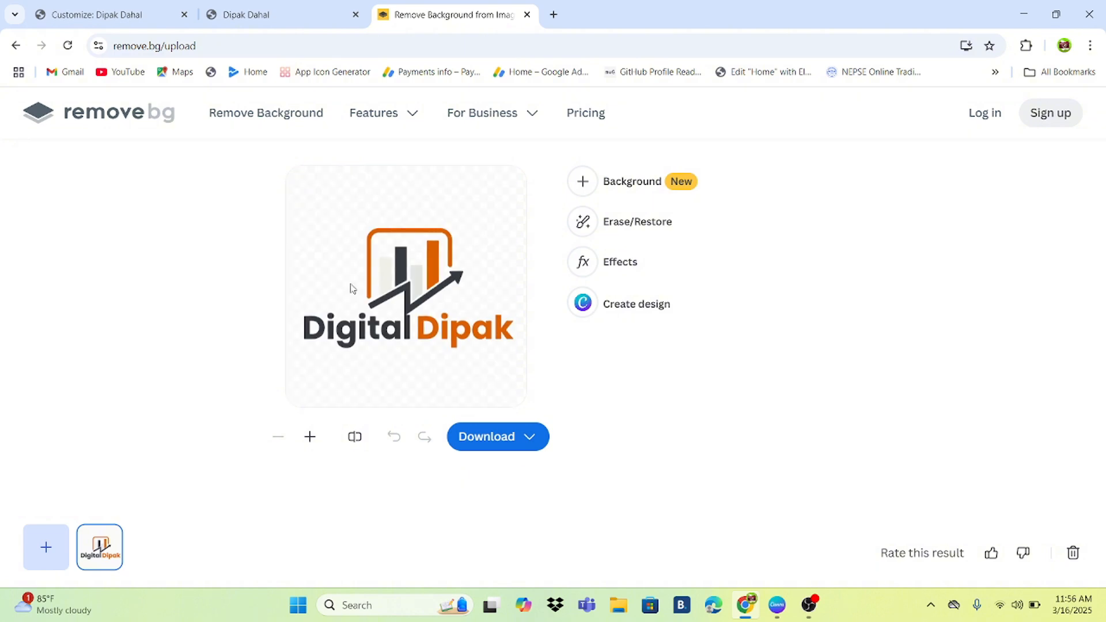
{"action": "left_click", "coordinate": [493, 440]}
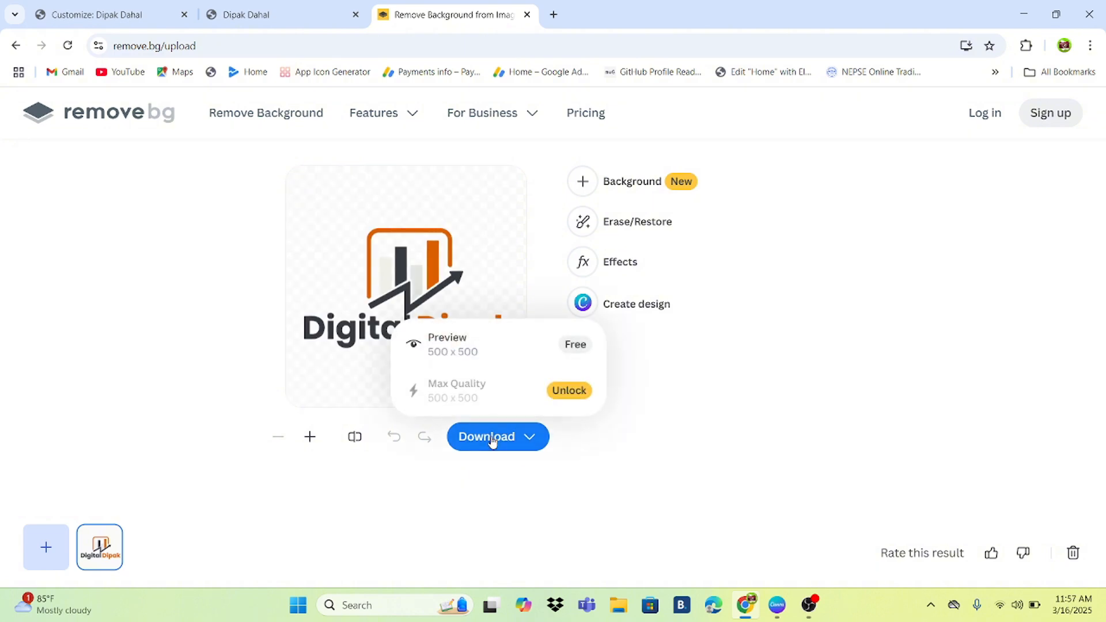
{"action": "left_click", "coordinate": [509, 361]}
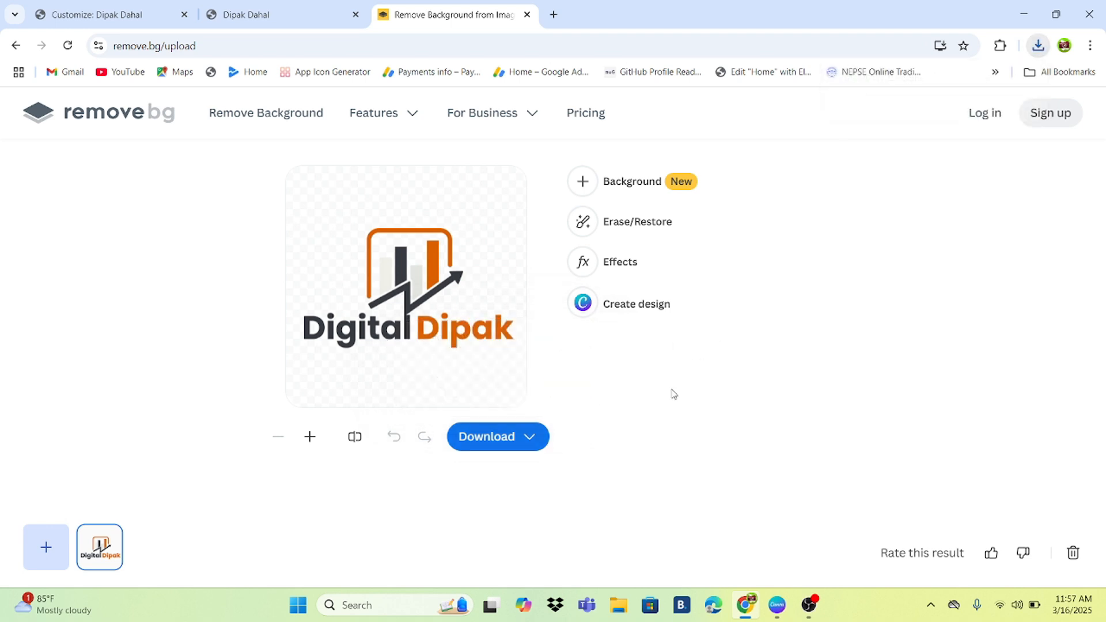
Upload Dark_Blue_and_Orange_Online-removebg-preview from the Downloads folder as the replacement for the header's site logo
{"action": "left_click", "coordinate": [72, 8]}
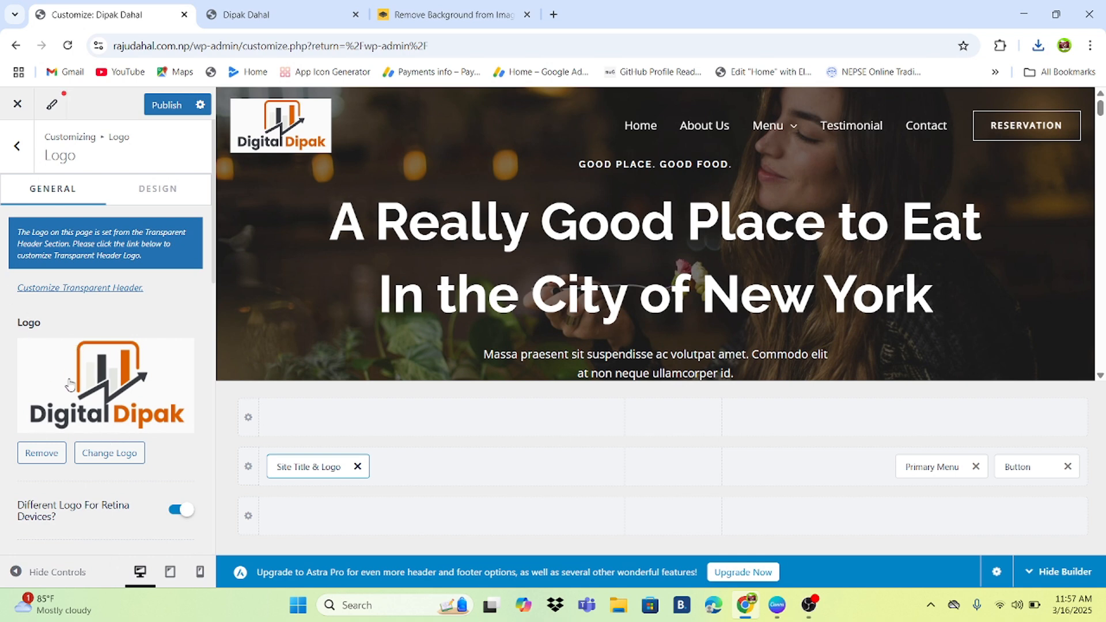
{"action": "left_click", "coordinate": [110, 454]}
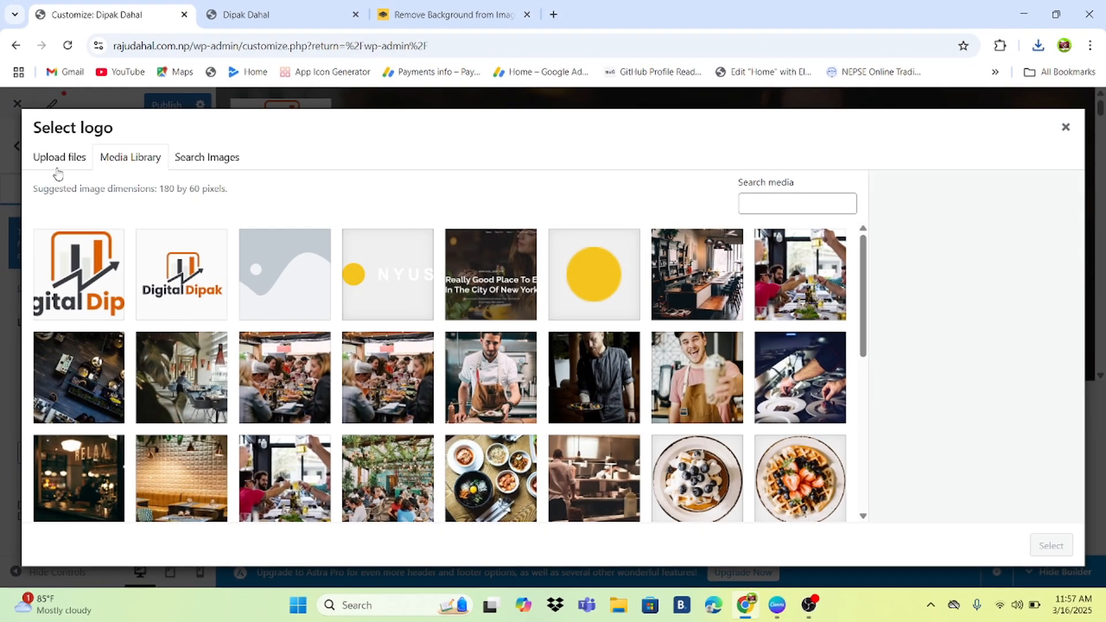
{"action": "left_click", "coordinate": [56, 161]}
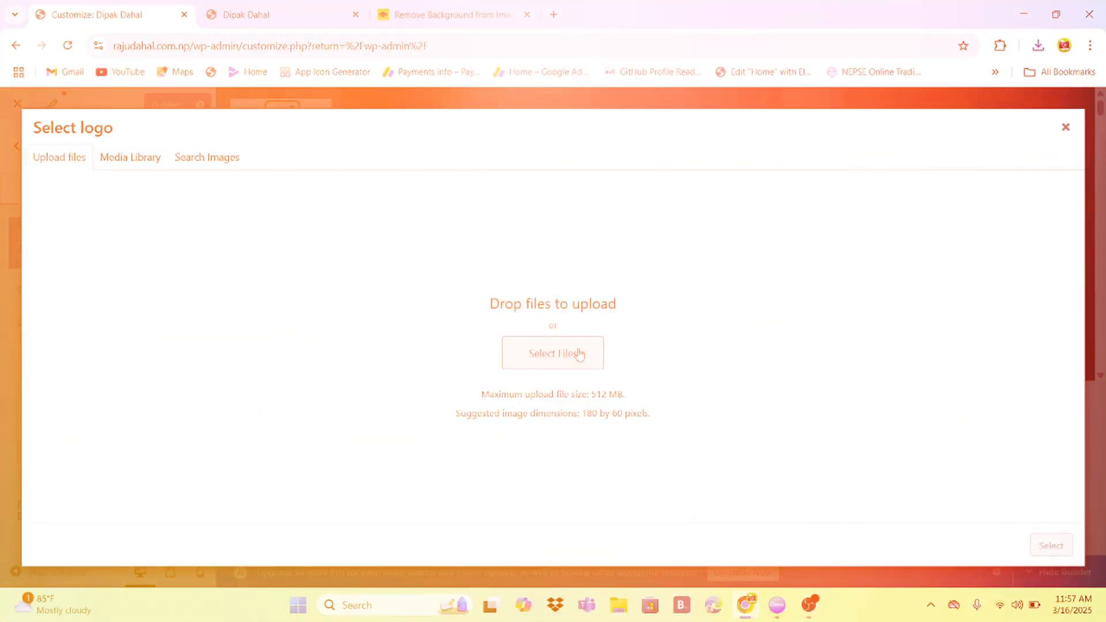
{"action": "left_click", "coordinate": [579, 354]}
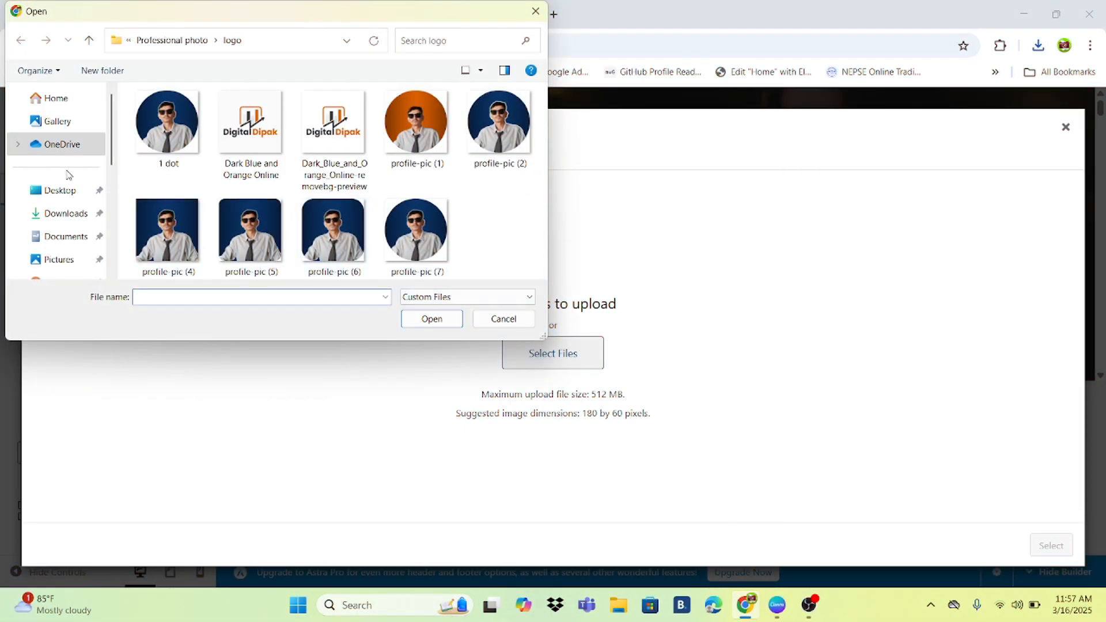
{"action": "left_click", "coordinate": [64, 214]}
{"action": "left_click", "coordinate": [159, 157]}
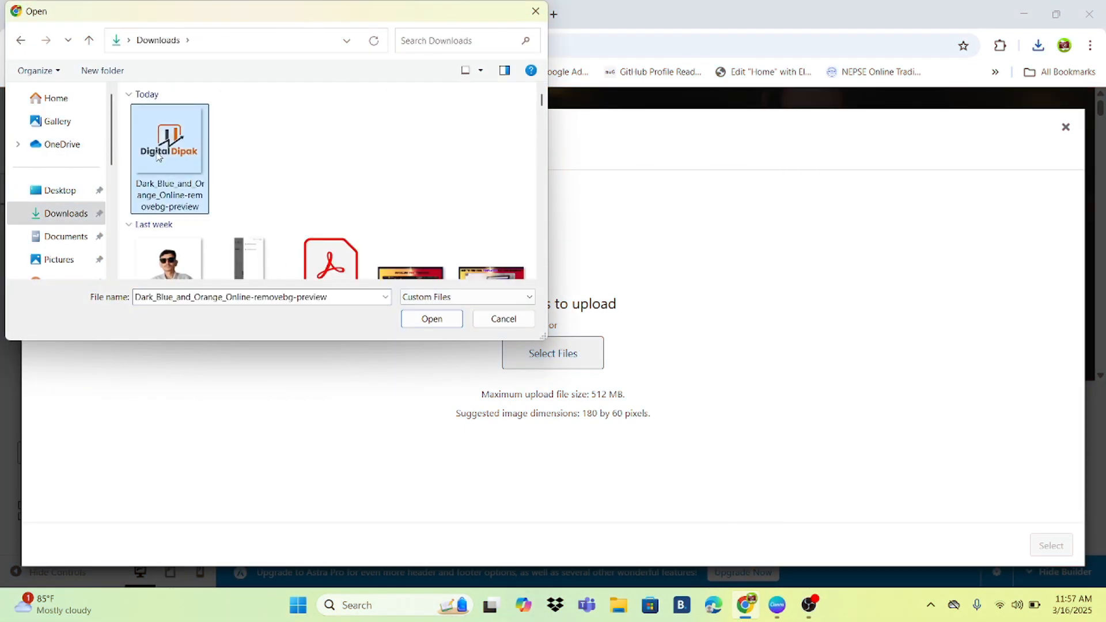
{"action": "left_click", "coordinate": [432, 319]}
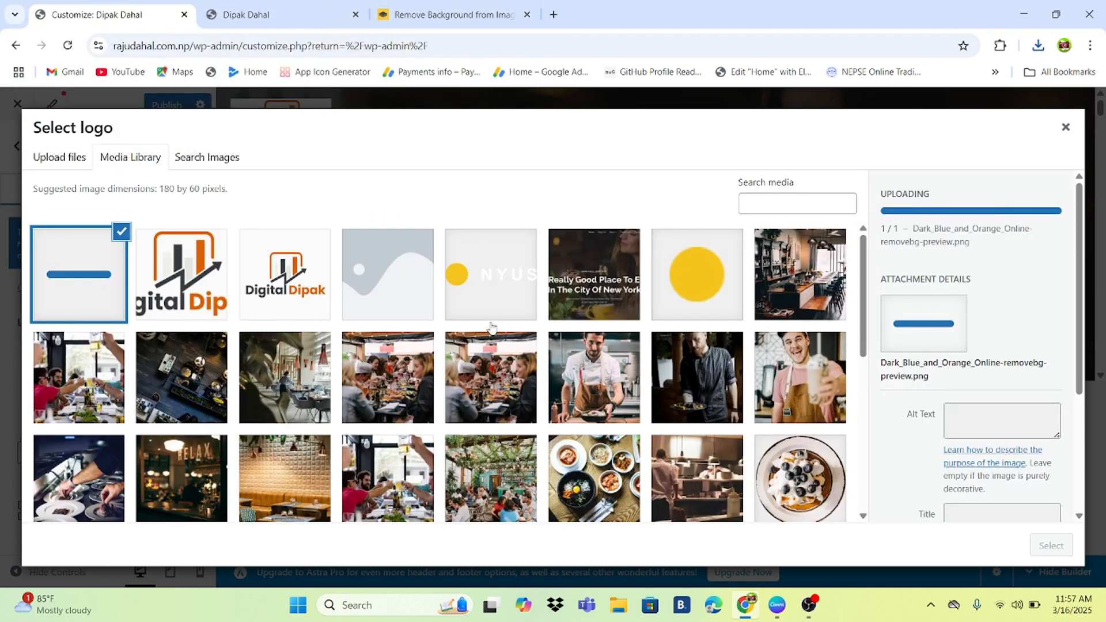
Use the uploaded transparent image as the logo, cropped at full width to just above the icon and just below the text
{"action": "scroll", "coordinate": [968, 381], "scroll_direction": "down", "scroll_amount": 3}
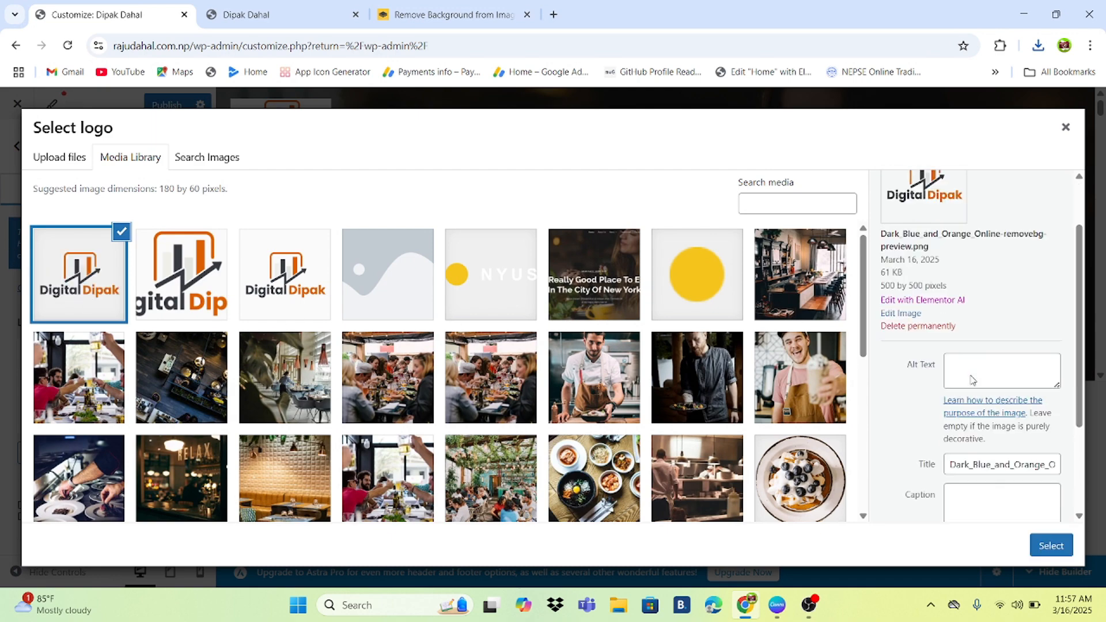
{"action": "left_click", "coordinate": [1051, 546]}
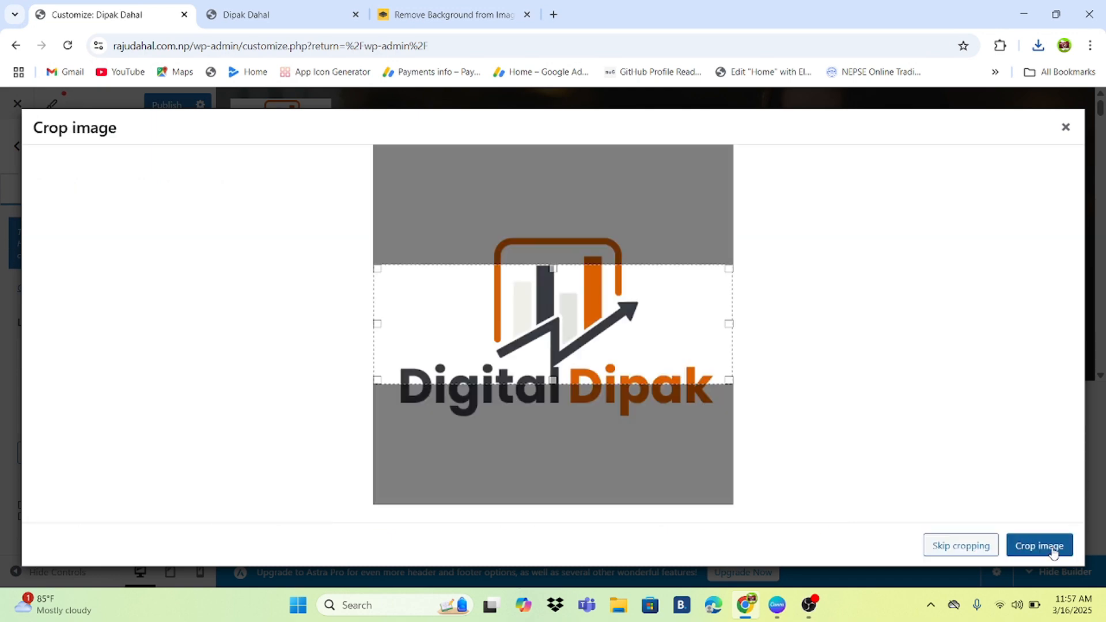
{"action": "left_click_drag", "start_coordinate": [547, 265], "coordinate": [553, 238]}
{"action": "left_click_drag", "start_coordinate": [554, 377], "coordinate": [553, 414]}
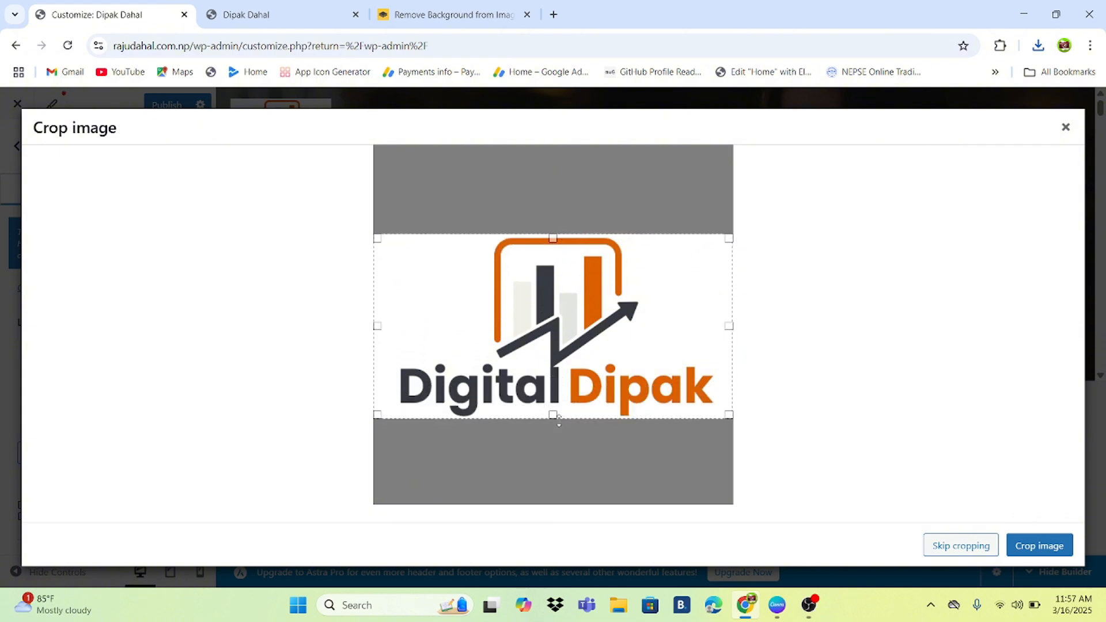
{"action": "left_click", "coordinate": [1031, 547]}
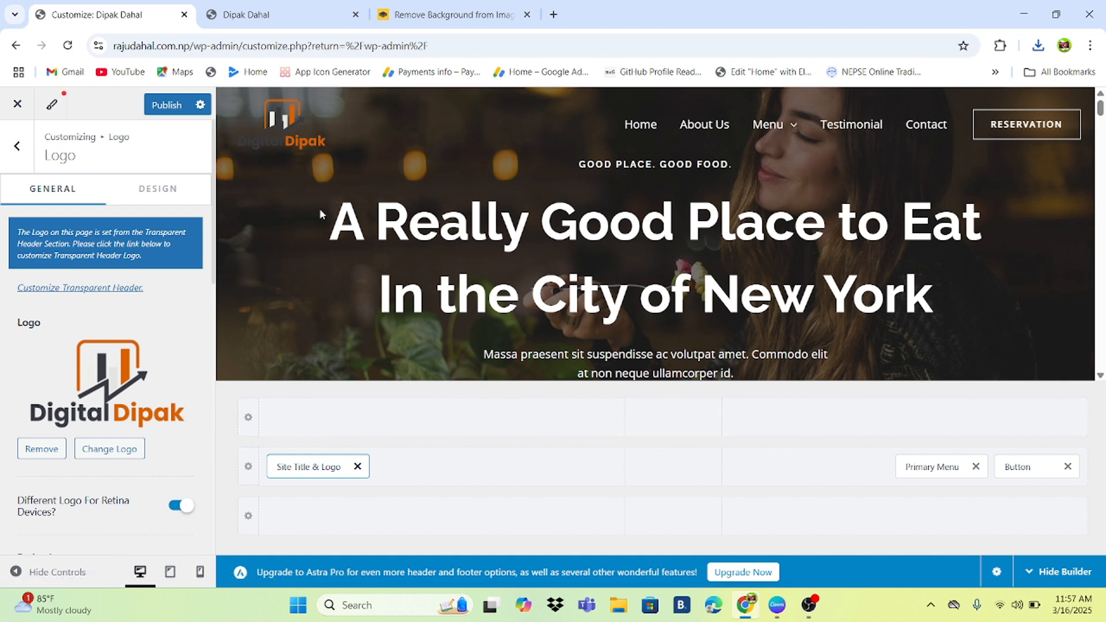
{"action": "scroll", "coordinate": [132, 386], "scroll_direction": "down", "scroll_amount": 1}
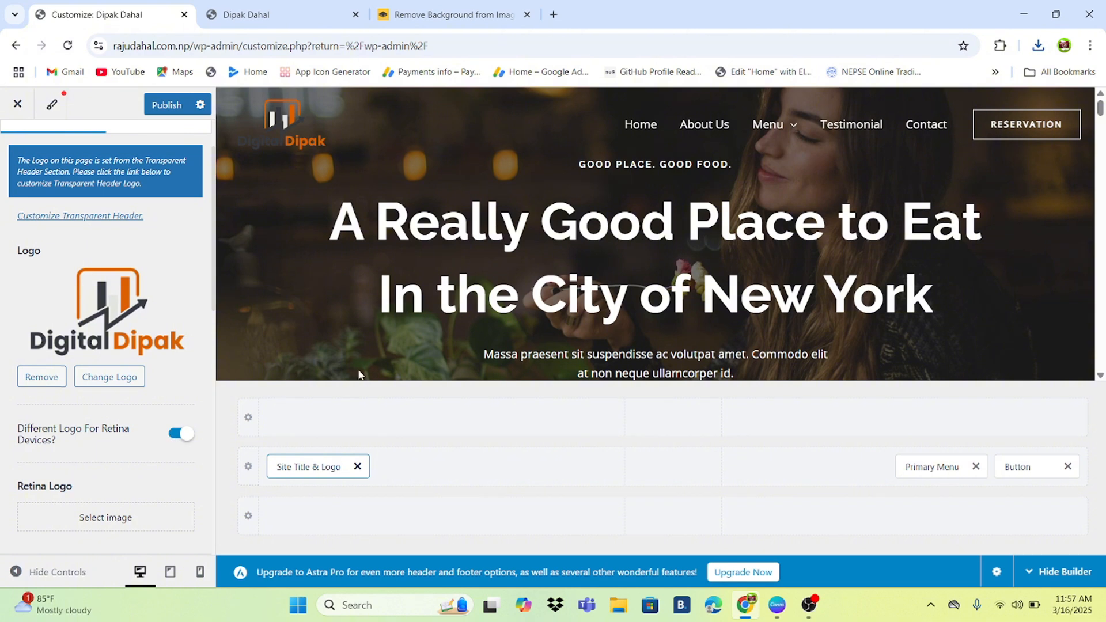
{"action": "scroll", "coordinate": [148, 363], "scroll_direction": "down", "scroll_amount": 3}
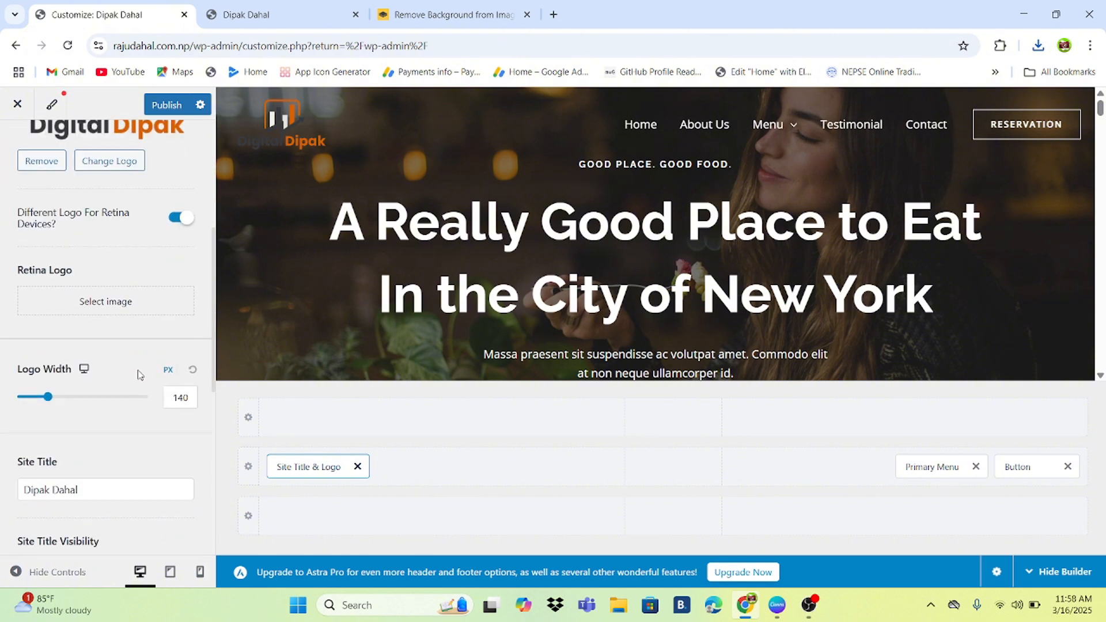
{"action": "scroll", "coordinate": [134, 378], "scroll_direction": "down", "scroll_amount": 2}
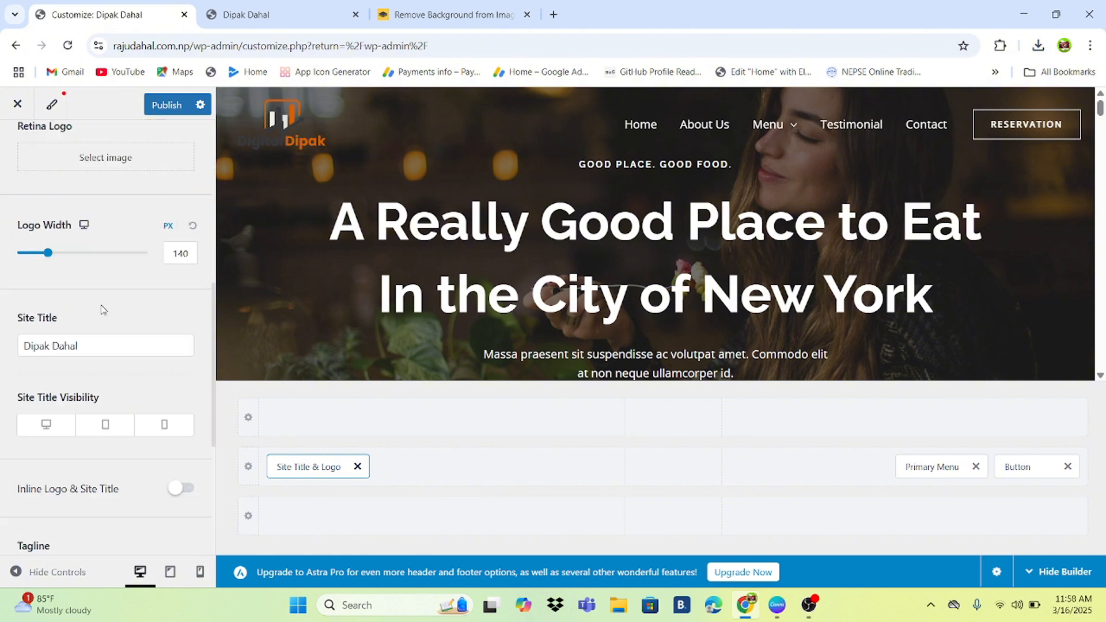
{"action": "left_click", "coordinate": [104, 346]}
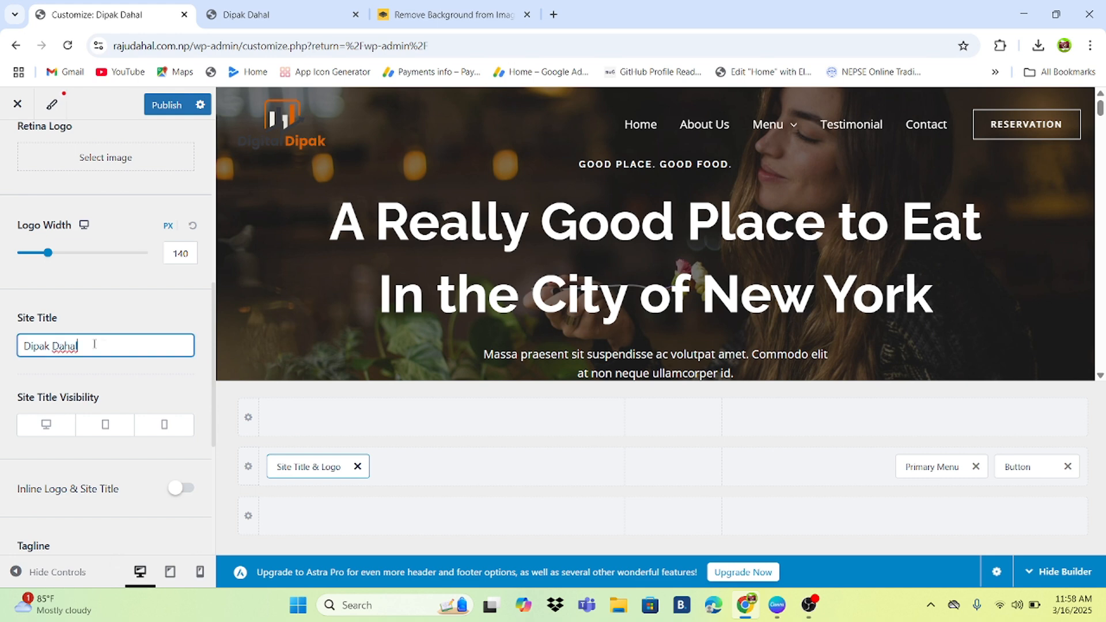
{"action": "left_click_drag", "start_coordinate": [95, 344], "coordinate": [22, 341]}
{"action": "left_click", "coordinate": [91, 348]}
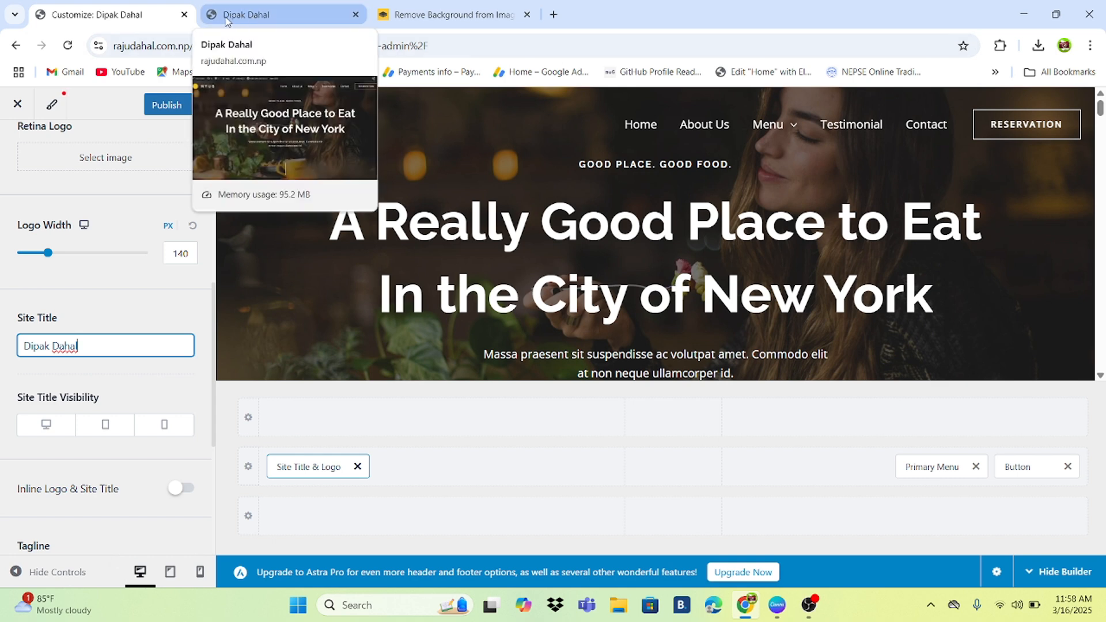
Set the site tagline to "Empowering Your Business with Expert Digital Marketing in Nepal"
{"action": "scroll", "coordinate": [107, 348], "scroll_direction": "down", "scroll_amount": 4}
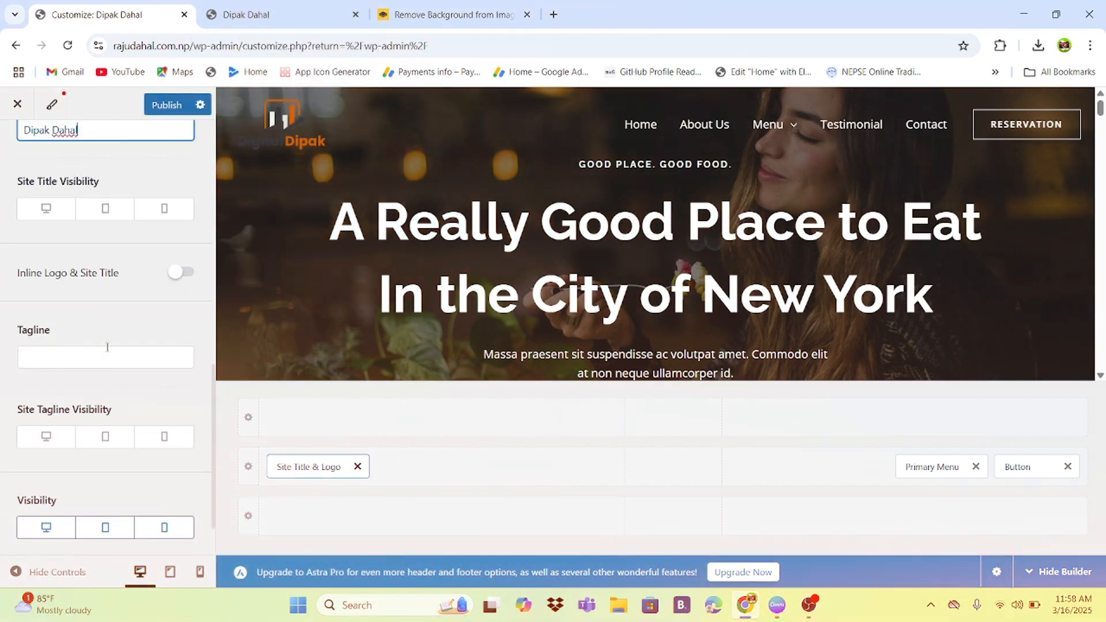
{"action": "scroll", "coordinate": [107, 348], "scroll_direction": "down", "scroll_amount": 1}
{"action": "left_click", "coordinate": [126, 288]}
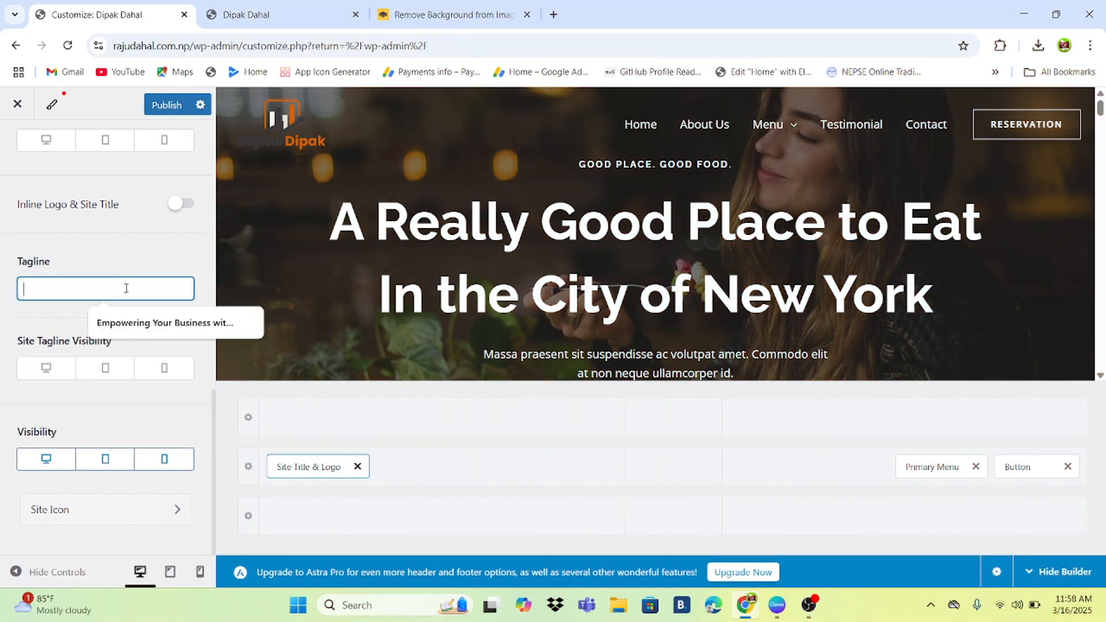
{"action": "left_click", "coordinate": [141, 323]}
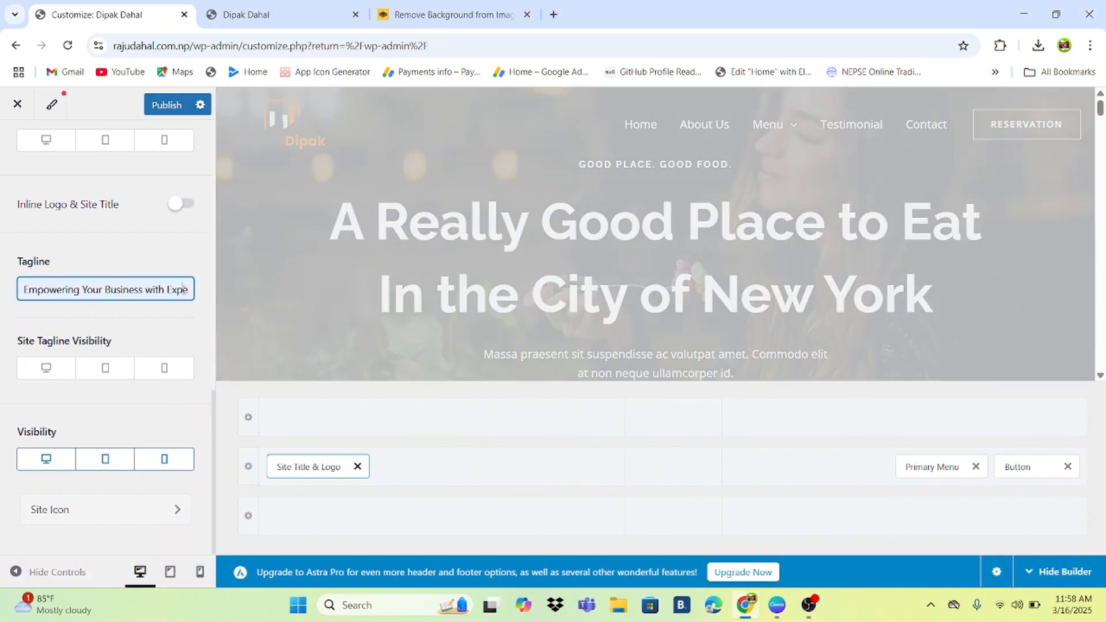
{"action": "left_click", "coordinate": [183, 289]}
{"action": "key", "text": "Right"}
{"action": "key", "text": "Right"}
{"action": "key", "text": "Right"}
{"action": "key", "text": "Right"}
{"action": "key", "text": "Right"}
{"action": "key", "text": "Right"}
{"action": "key", "text": "Right"}
{"action": "key", "text": "Right"}
{"action": "key", "text": "Right"}
{"action": "key", "text": "Right"}
{"action": "key", "text": "Right"}
{"action": "key", "text": "Right"}
{"action": "key", "text": "Right"}
{"action": "key", "text": "Right"}
{"action": "key", "text": "Right"}
{"action": "key", "text": "Right"}
{"action": "key", "text": "Right"}
{"action": "key", "text": "Right"}
{"action": "key", "text": "Right"}
{"action": "key", "text": "Right"}
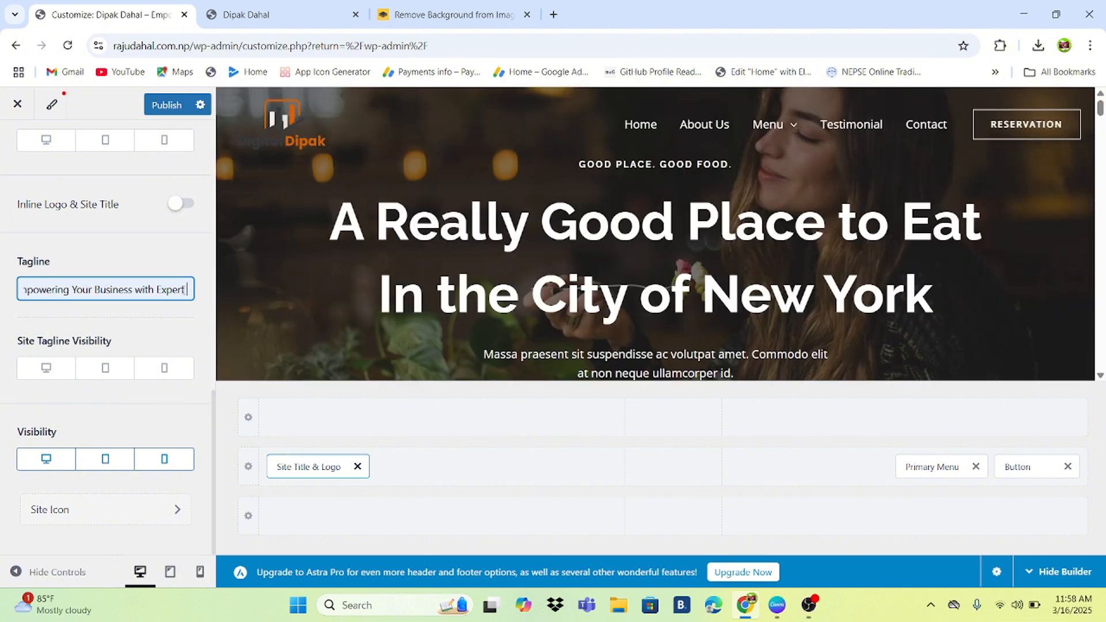
{"action": "type", "text": "in Nepal"}
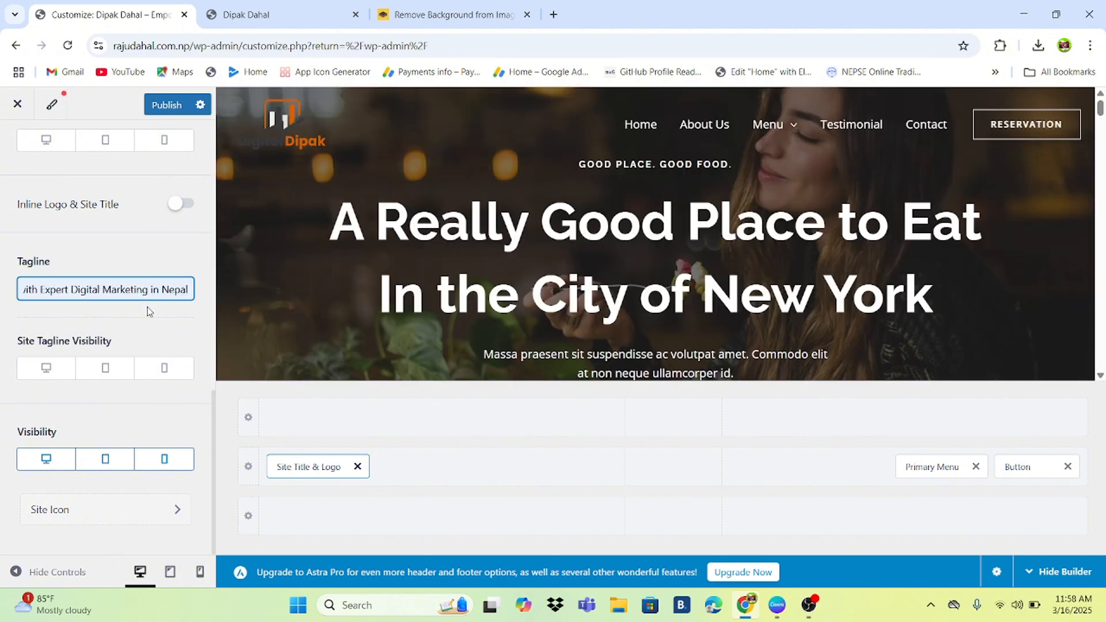
Publish the new logo and tagline changes made in the customizer
{"action": "scroll", "coordinate": [149, 312], "scroll_direction": "up", "scroll_amount": 3}
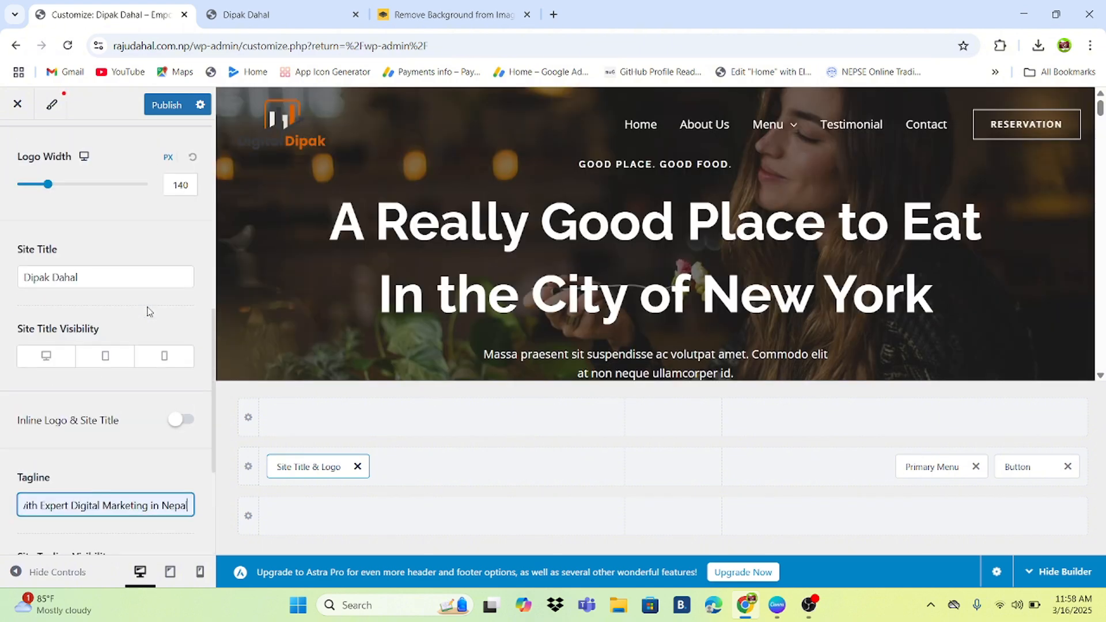
{"action": "scroll", "coordinate": [149, 312], "scroll_direction": "down", "scroll_amount": 3}
{"action": "scroll", "coordinate": [149, 311], "scroll_direction": "up", "scroll_amount": 3}
{"action": "scroll", "coordinate": [150, 312], "scroll_direction": "up", "scroll_amount": 5}
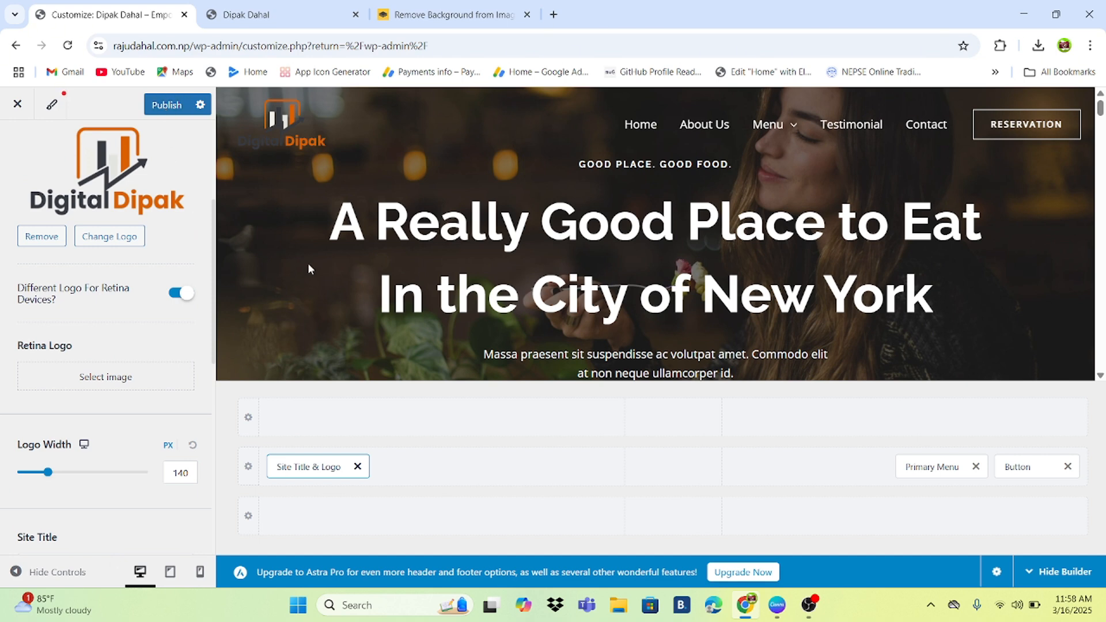
{"action": "left_click", "coordinate": [161, 109]}
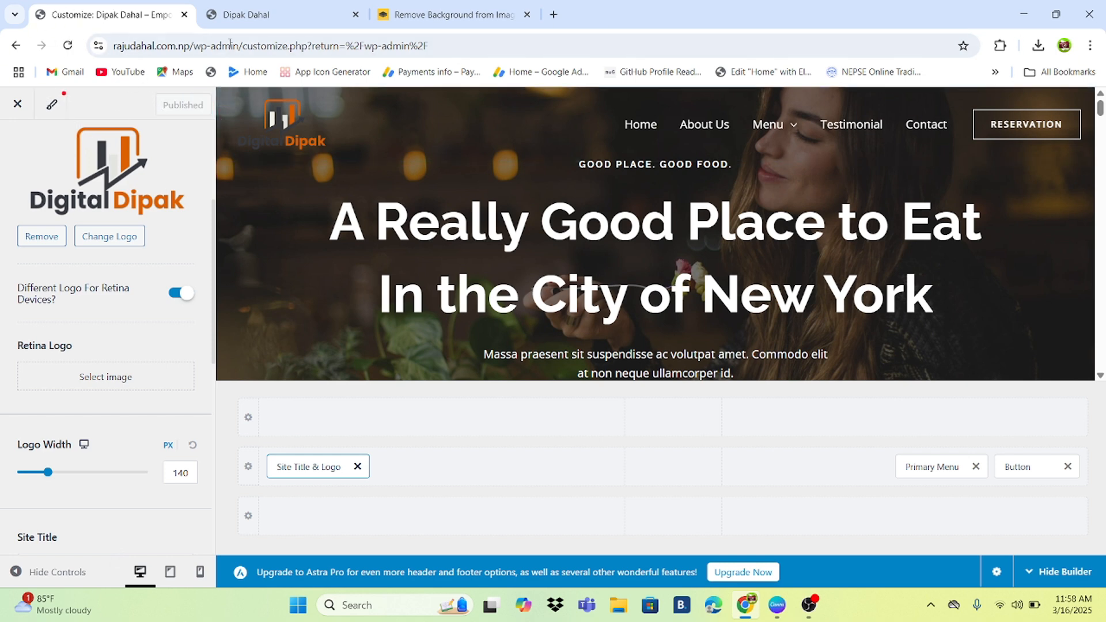
Switch to the live site's browser tab and reload the home page to check the header
{"action": "left_click", "coordinate": [326, 16]}
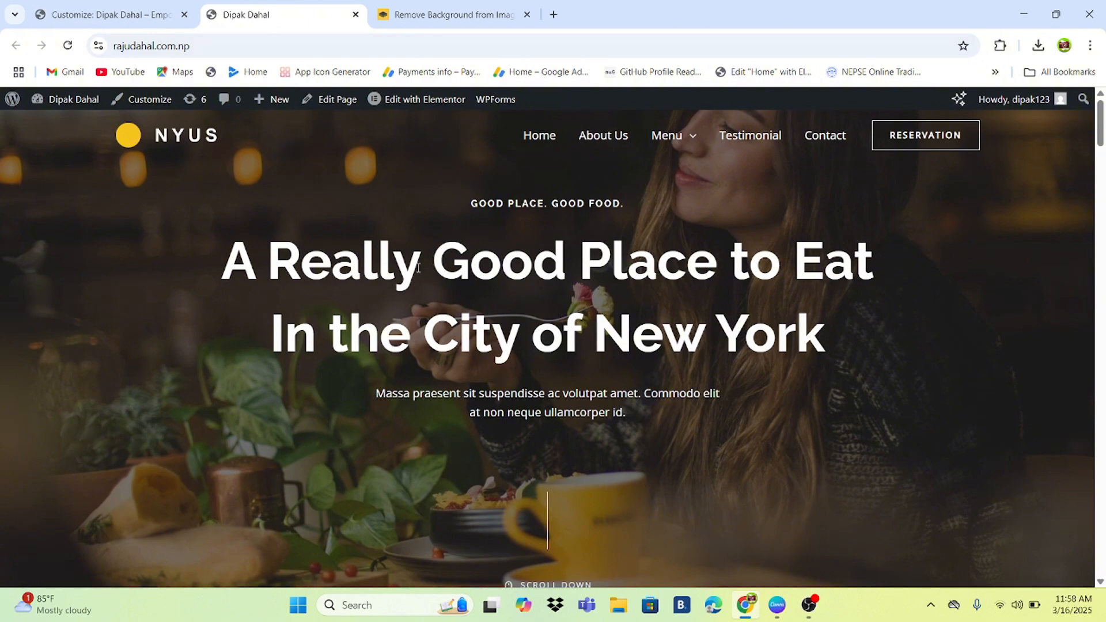
{"action": "left_click", "coordinate": [112, 14]}
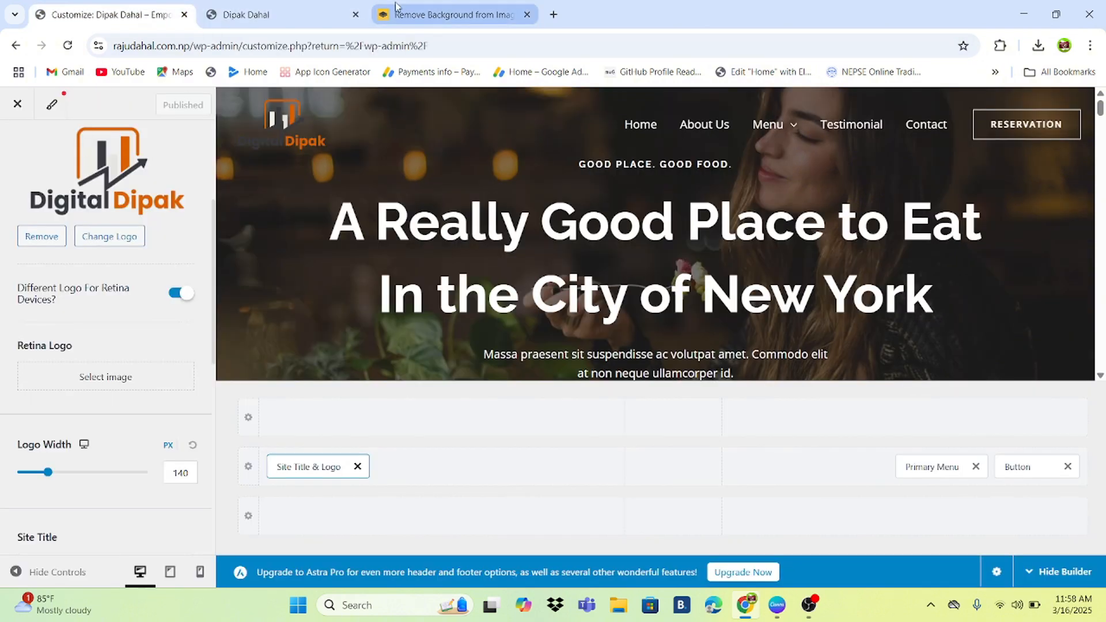
{"action": "left_click", "coordinate": [311, 11]}
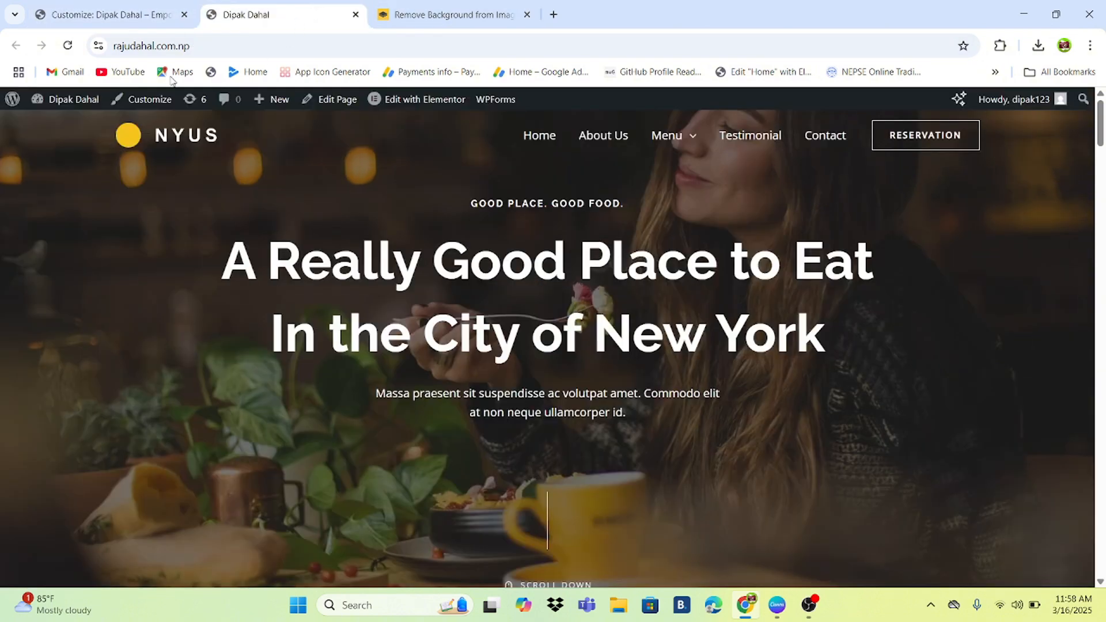
{"action": "left_click", "coordinate": [68, 46]}
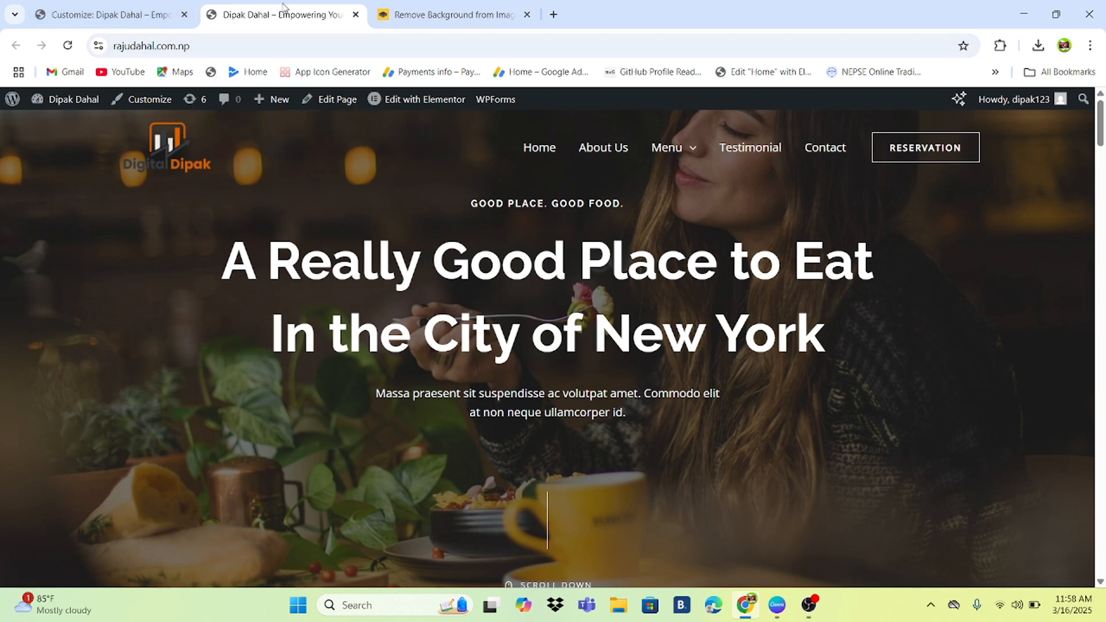
Return to the customizer's browser tab and open the Site Icon settings from the Site Title & Logo options
{"action": "left_click", "coordinate": [102, 13]}
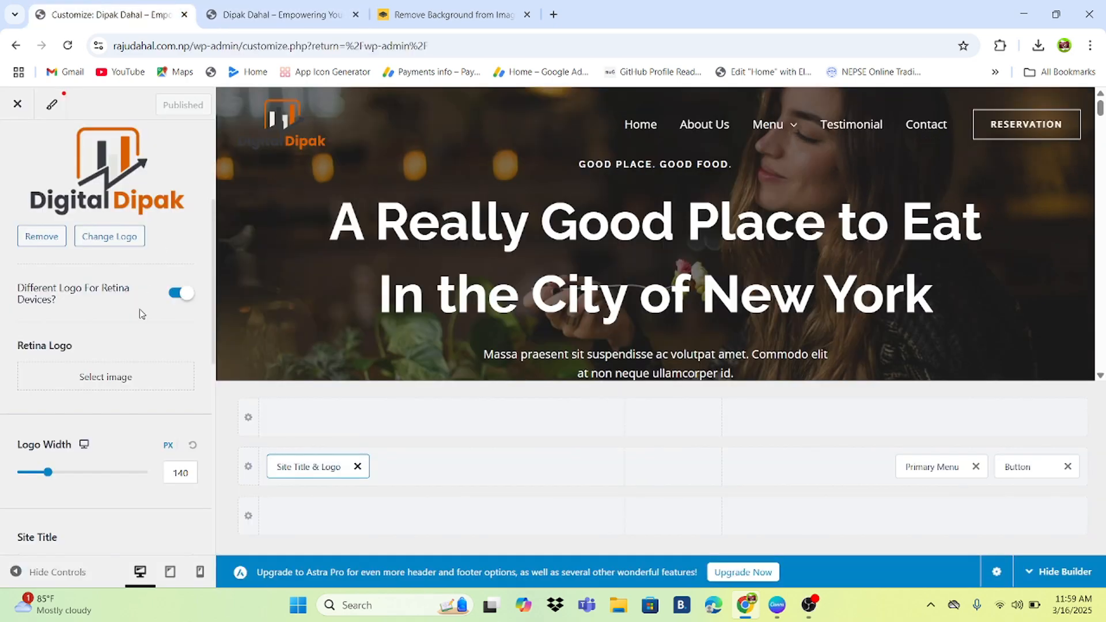
{"action": "scroll", "coordinate": [141, 315], "scroll_direction": "down", "scroll_amount": 10}
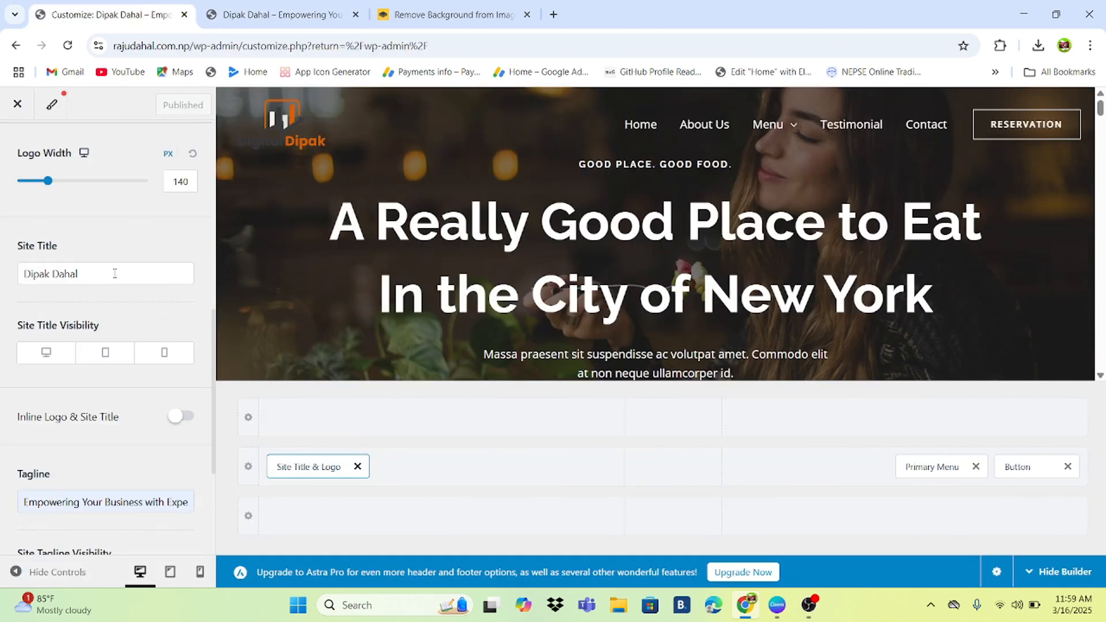
{"action": "scroll", "coordinate": [88, 311], "scroll_direction": "down", "scroll_amount": 3}
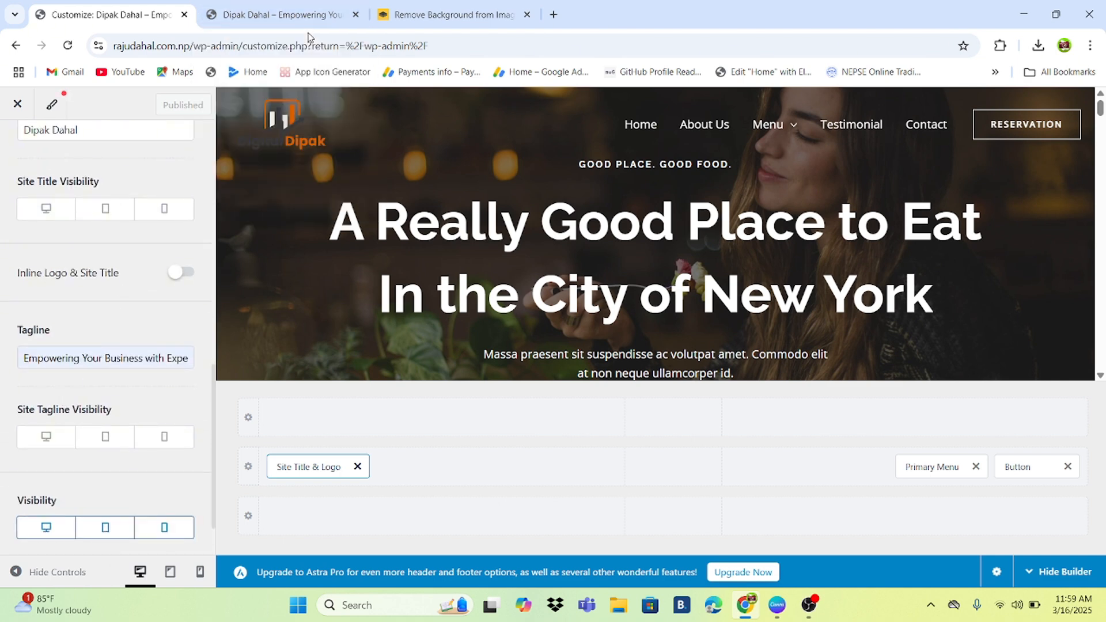
{"action": "scroll", "coordinate": [234, 257], "scroll_direction": "down", "scroll_amount": 3}
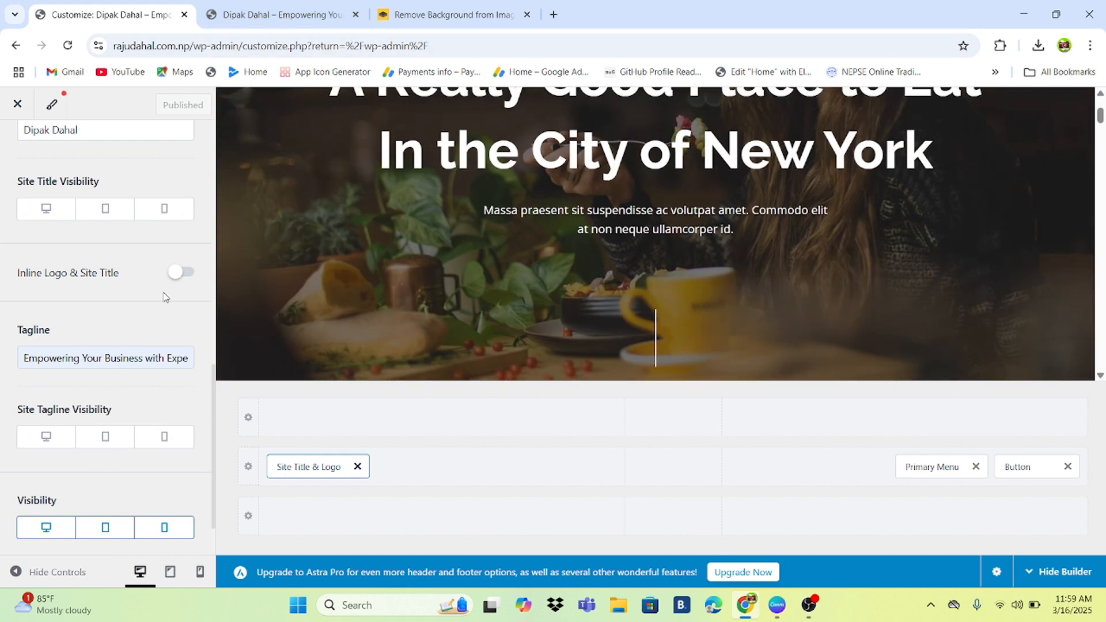
{"action": "scroll", "coordinate": [263, 250], "scroll_direction": "up", "scroll_amount": 3}
{"action": "scroll", "coordinate": [71, 343], "scroll_direction": "down", "scroll_amount": 1}
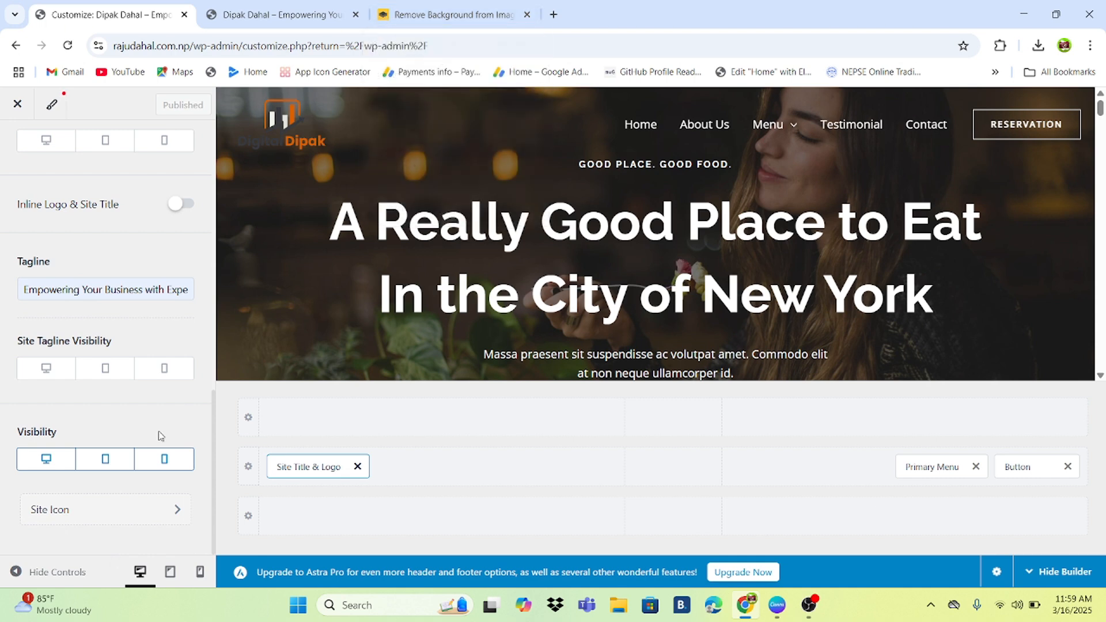
{"action": "left_click", "coordinate": [131, 516]}
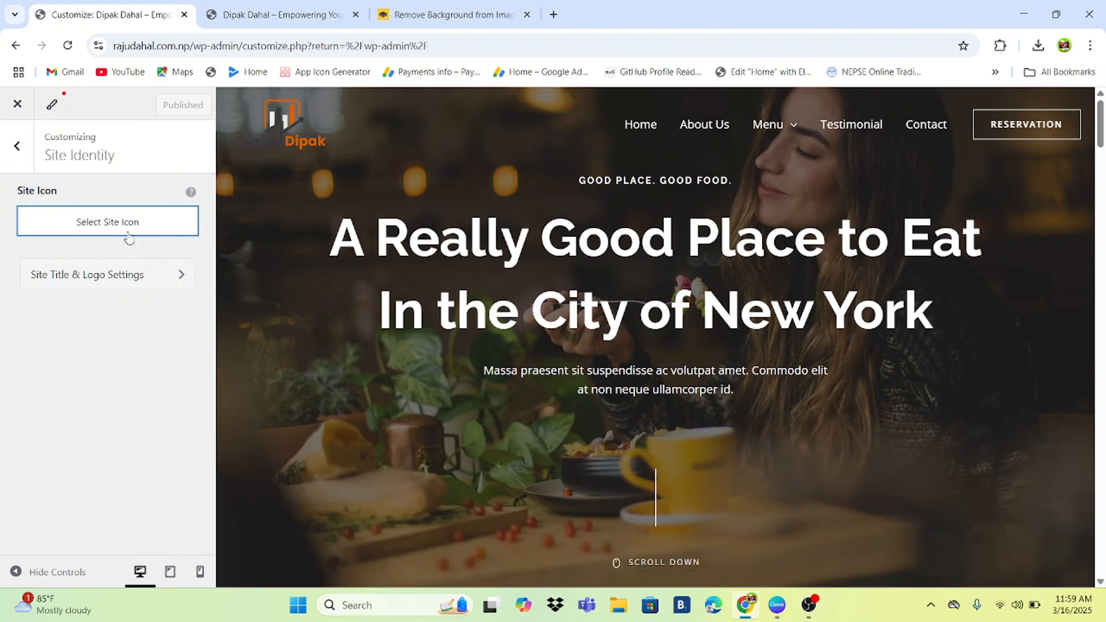
Set the yellow circle image faviconpng.png from the media library as the site icon, cropped to the full circle
{"action": "left_click", "coordinate": [132, 233]}
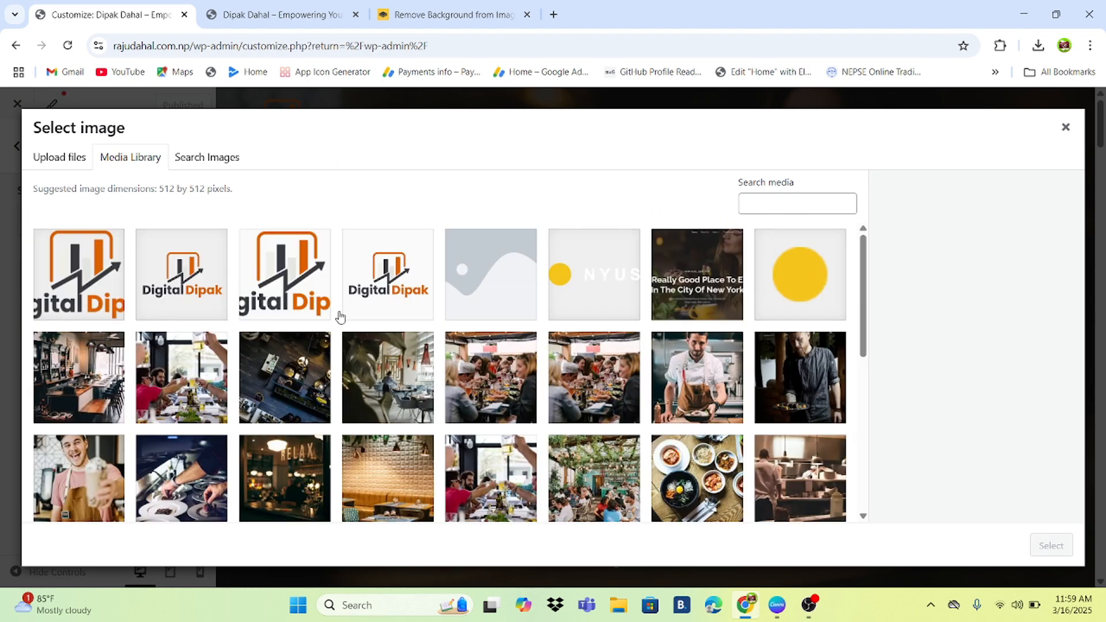
{"action": "left_click", "coordinate": [825, 288]}
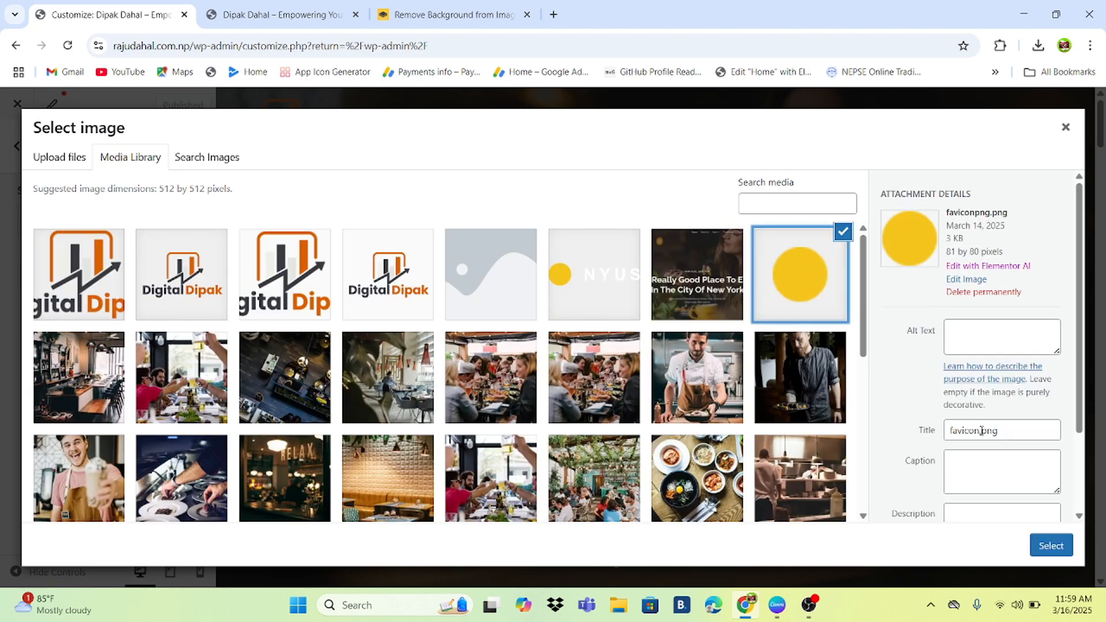
{"action": "left_click", "coordinate": [1049, 544]}
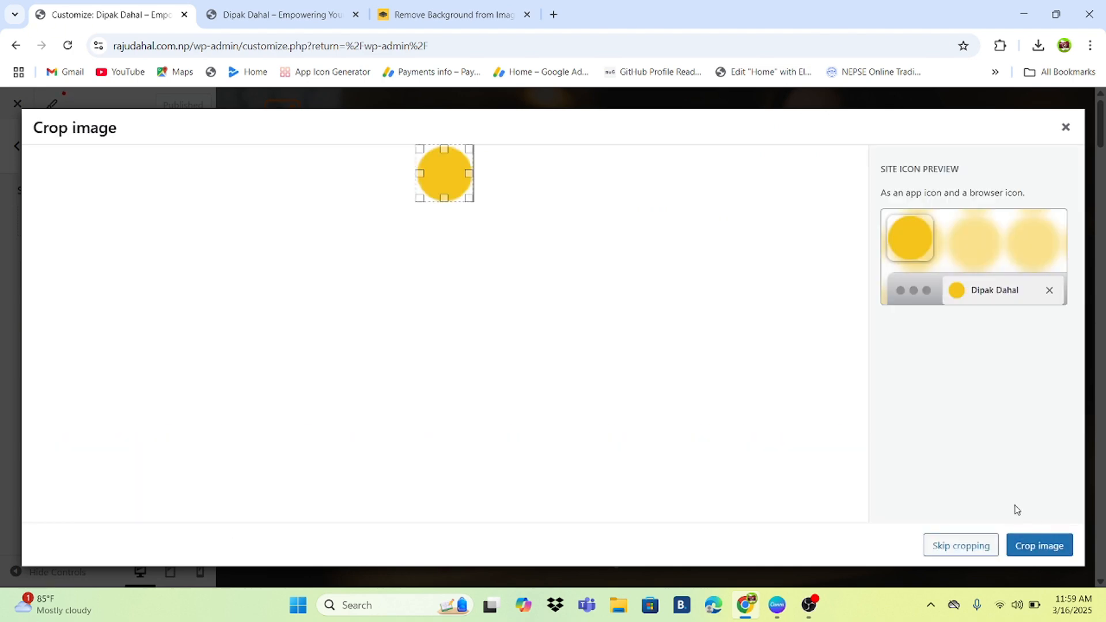
{"action": "left_click", "coordinate": [1042, 547]}
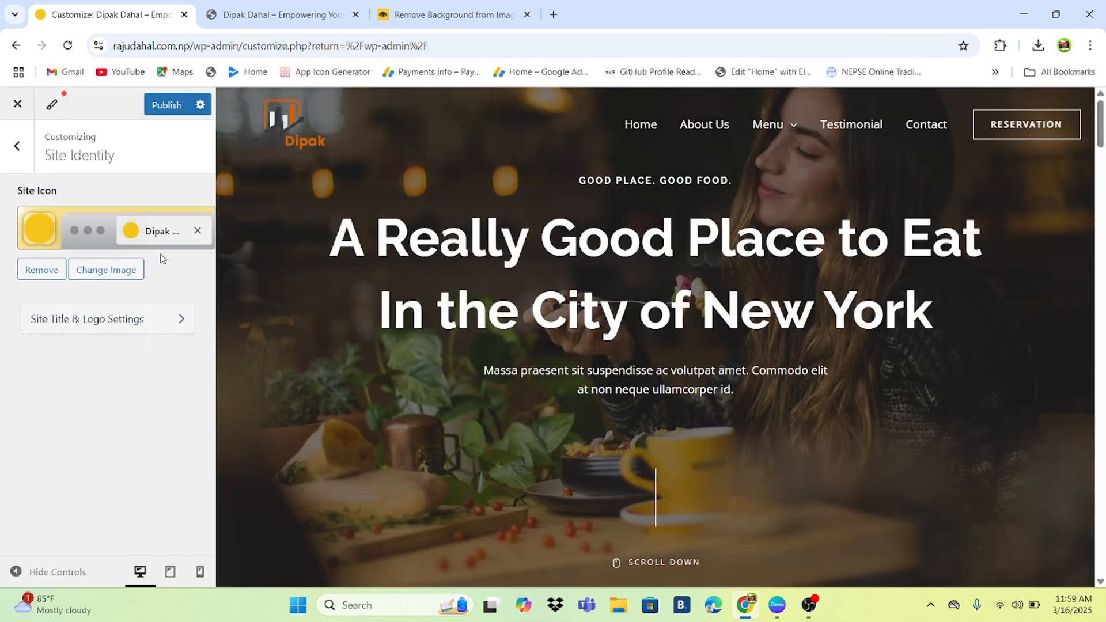
Publish the new site icon and reload the live site's home page to check it
{"action": "left_click", "coordinate": [164, 105]}
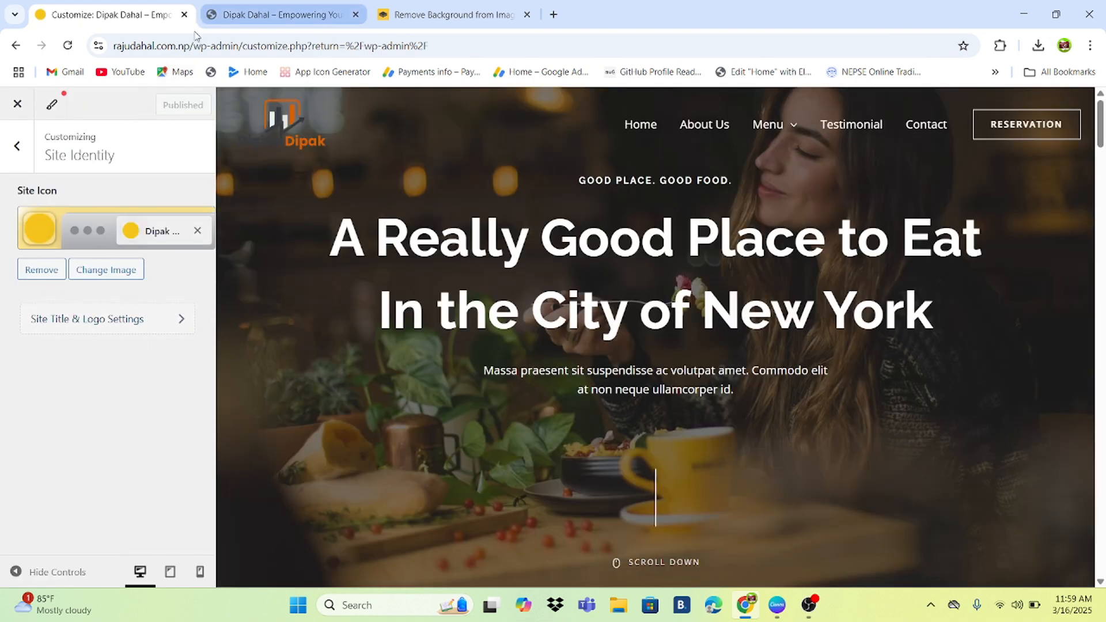
{"action": "left_click", "coordinate": [246, 16]}
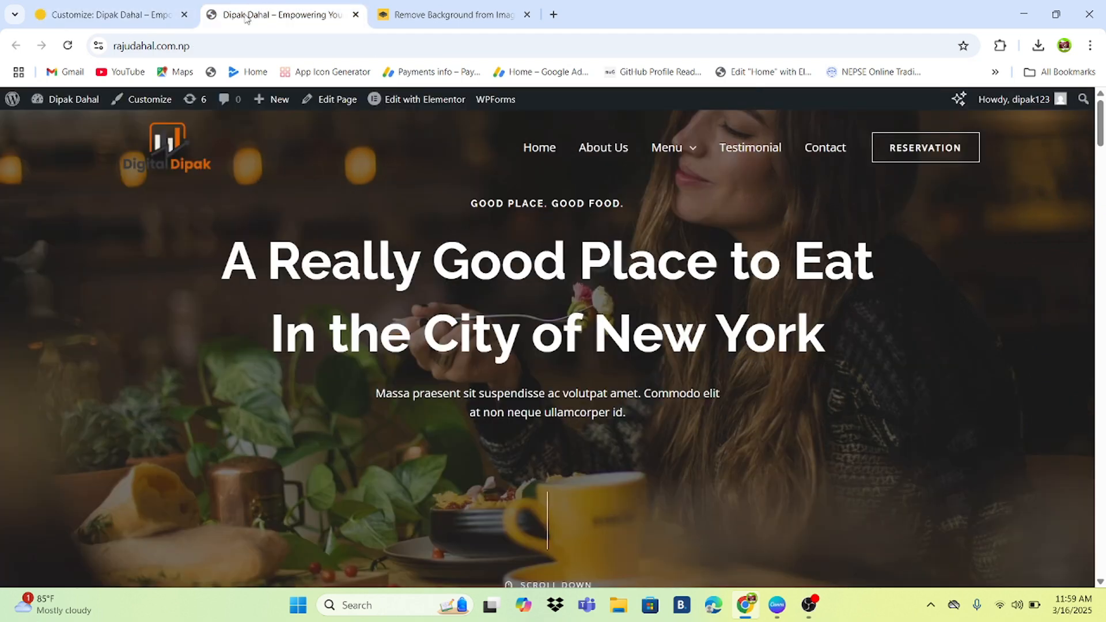
{"action": "left_click", "coordinate": [69, 46]}
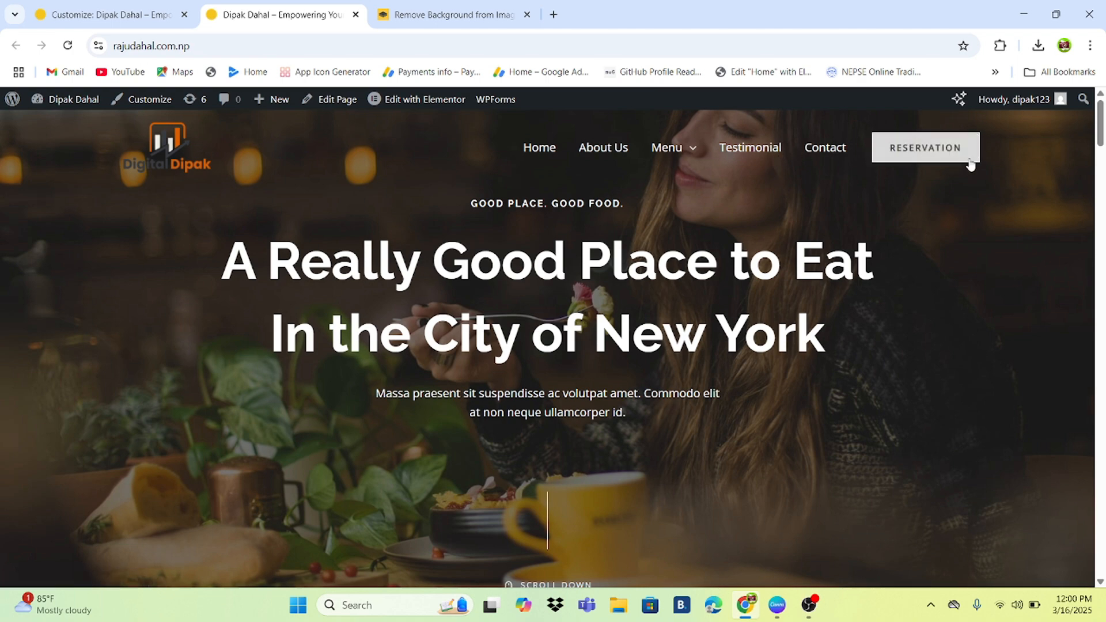
Back in the customizer, change the Header Builder button's text to "Contact Us"
{"action": "left_click", "coordinate": [103, 14]}
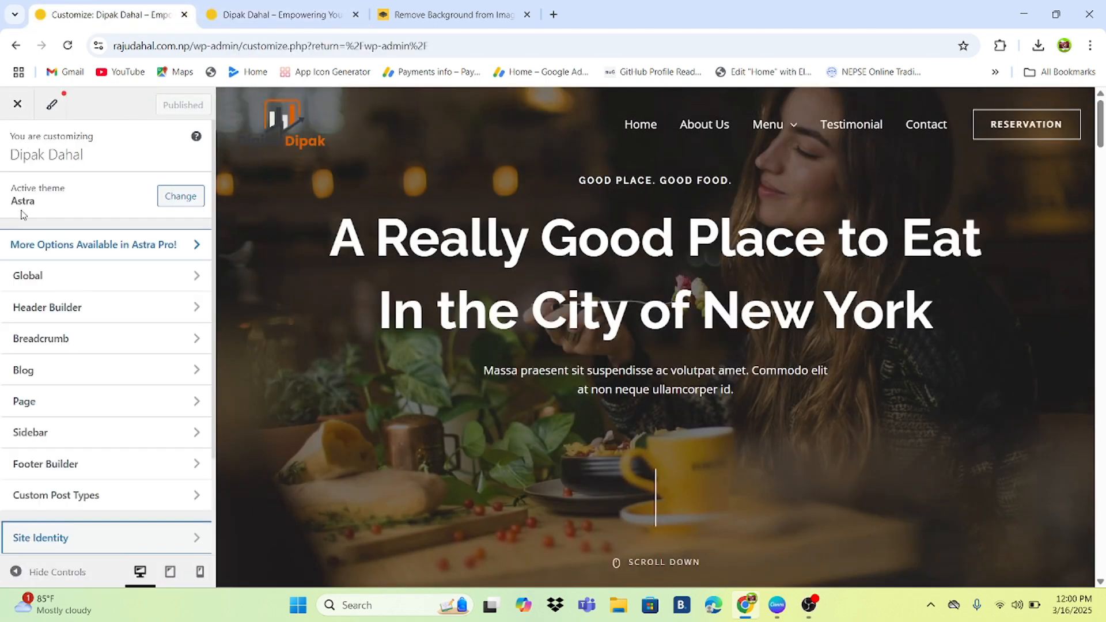
{"action": "left_click", "coordinate": [135, 314]}
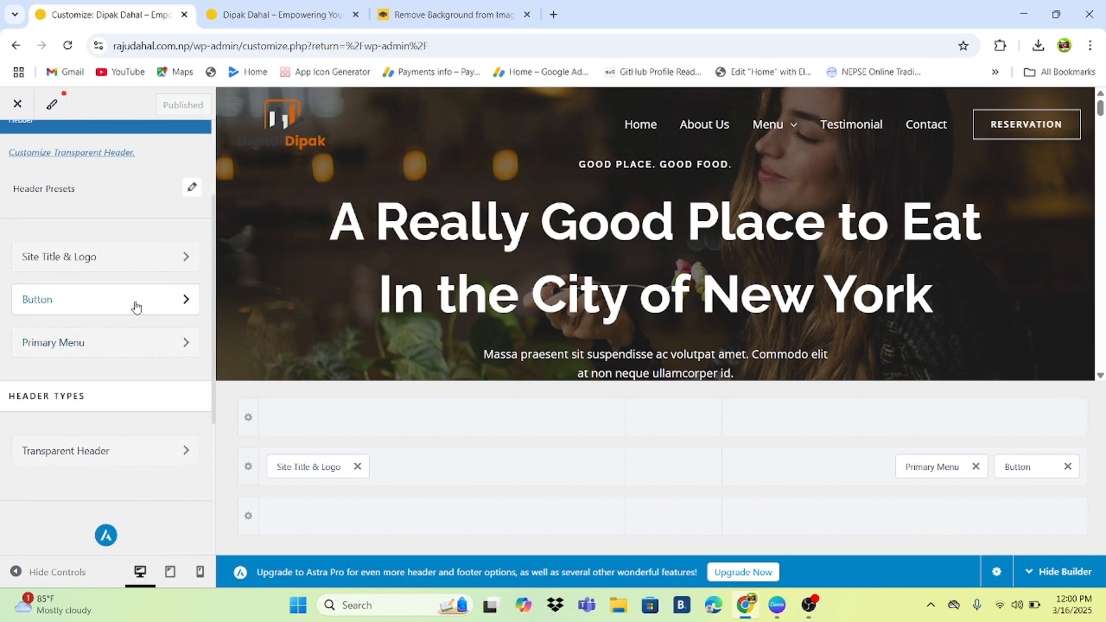
{"action": "left_click", "coordinate": [136, 306]}
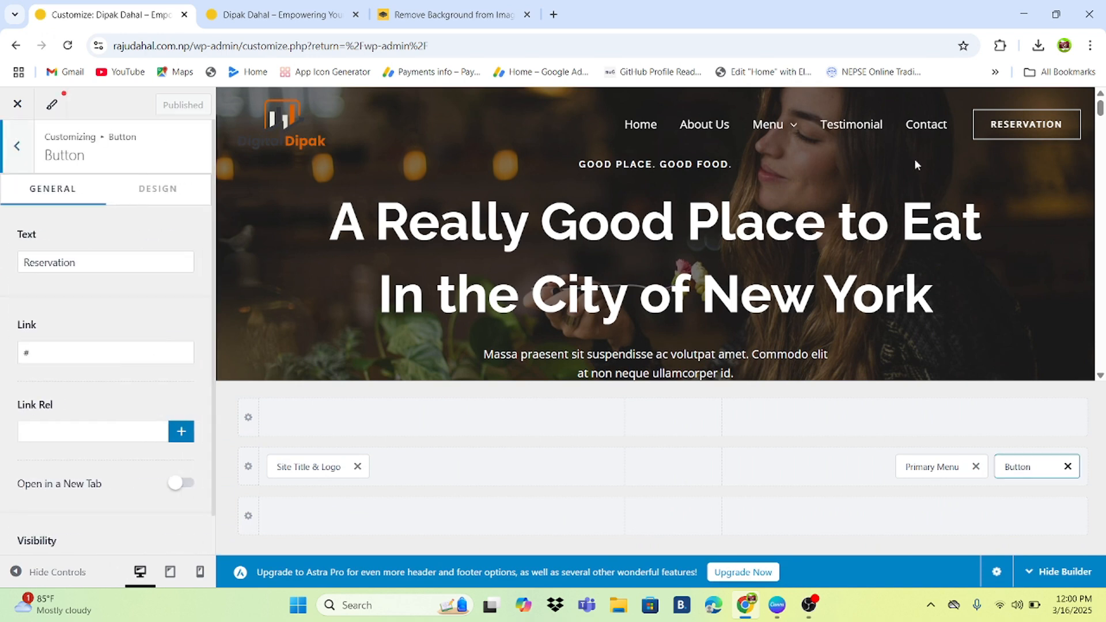
{"action": "left_click", "coordinate": [127, 253]}
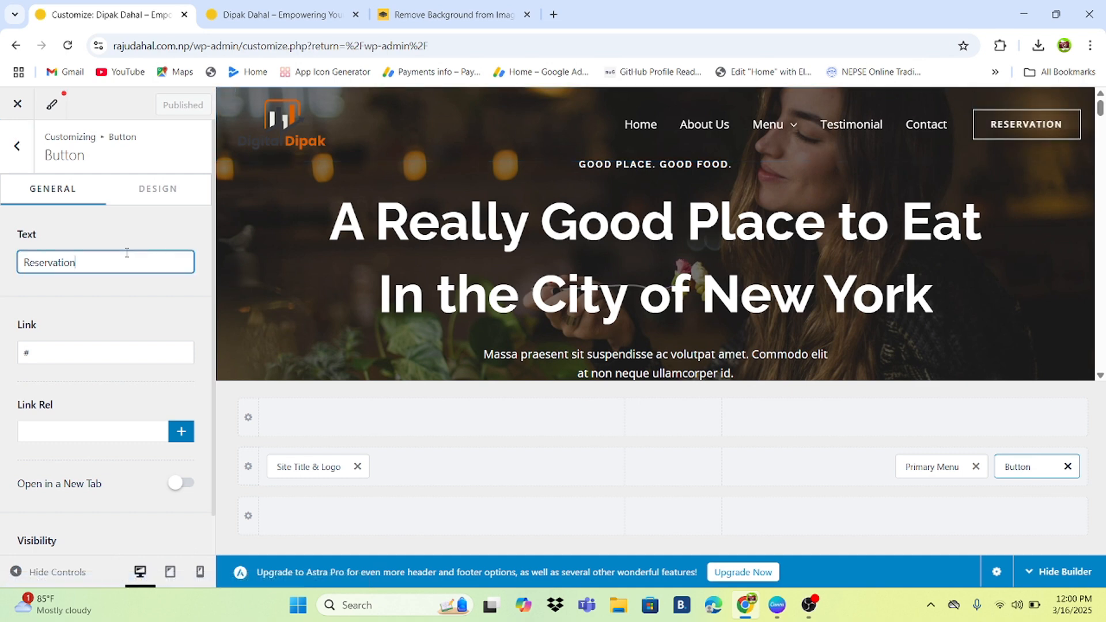
{"action": "key", "text": "BackSpace"}
{"action": "key", "text": "BackSpace"}
{"action": "key", "text": "BackSpace"}
{"action": "key", "text": "BackSpace"}
{"action": "key", "text": "BackSpace"}
{"action": "key", "text": "BackSpace"}
{"action": "key", "text": "BackSpace"}
{"action": "key", "text": "BackSpace"}
{"action": "key", "text": "BackSpace"}
{"action": "key", "text": "BackSpace"}
{"action": "key", "text": "BackSpace"}
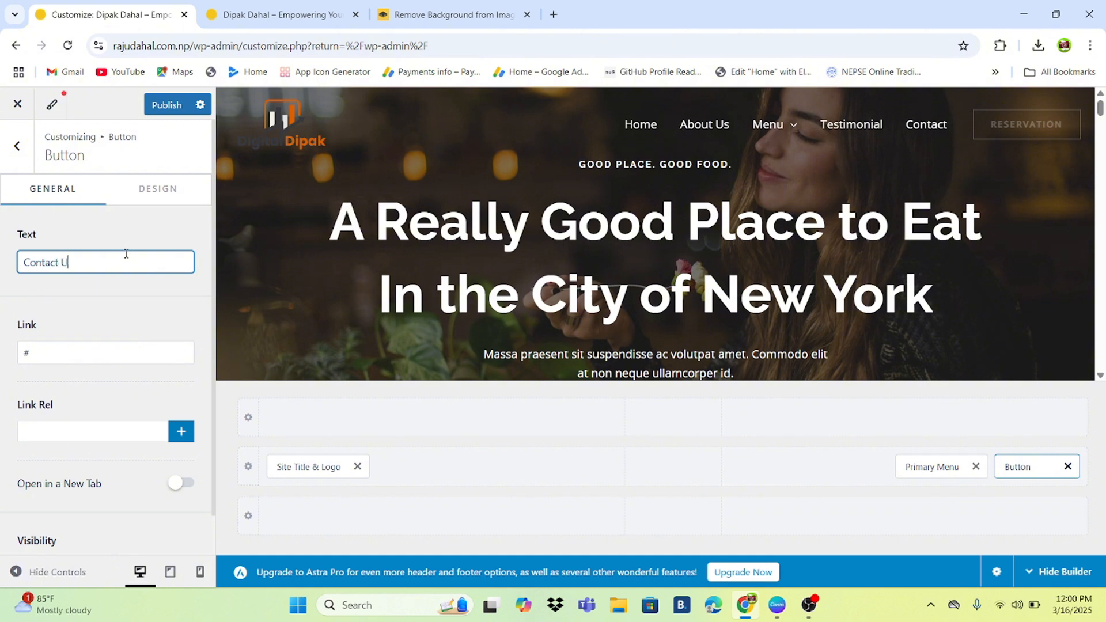
Set the header button's link to "tel:" followed by the contact phone number with country code, and publish the change
{"action": "left_click", "coordinate": [68, 350]}
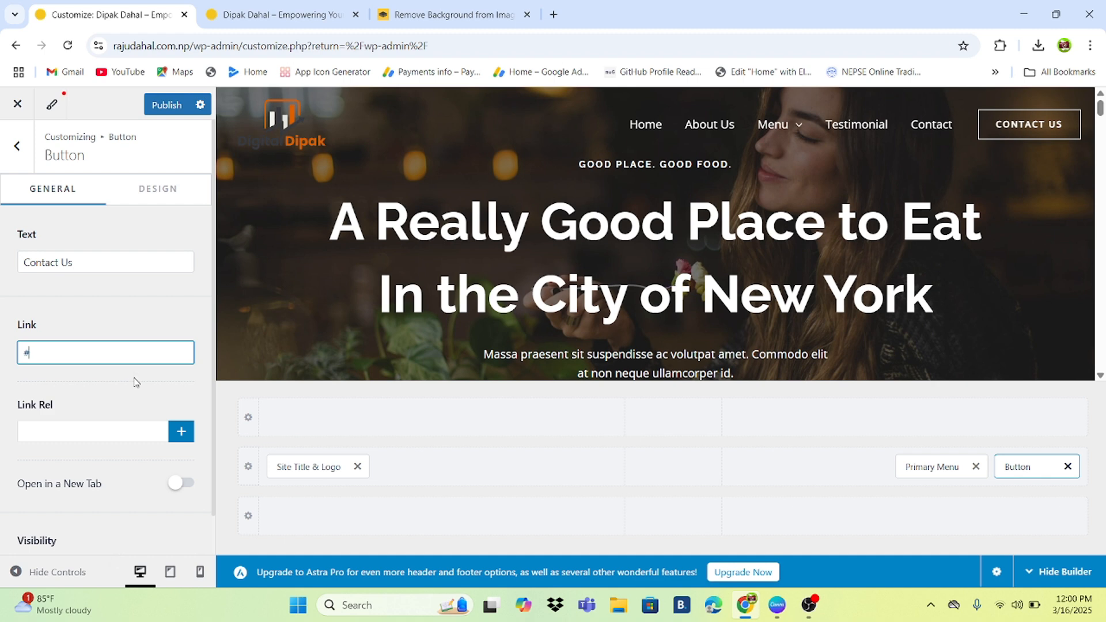
{"action": "key", "text": "BackSpace"}
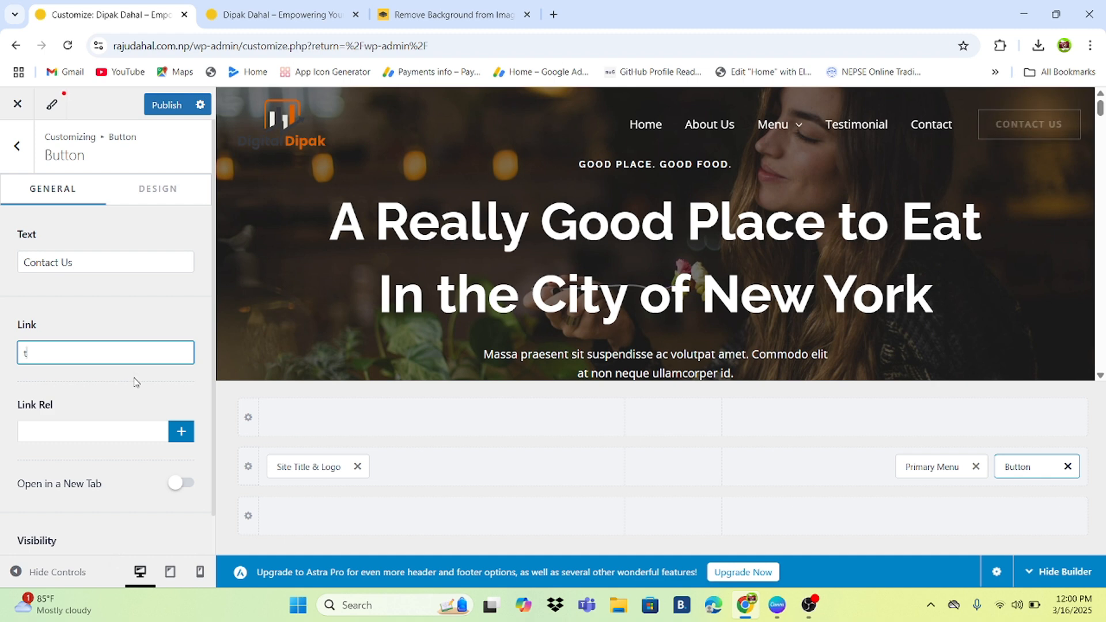
{"action": "type", "text": "tel"}
{"action": "type", "text": ":+"}
{"action": "type", "text": "9779"}
{"action": "type", "text": "98"}
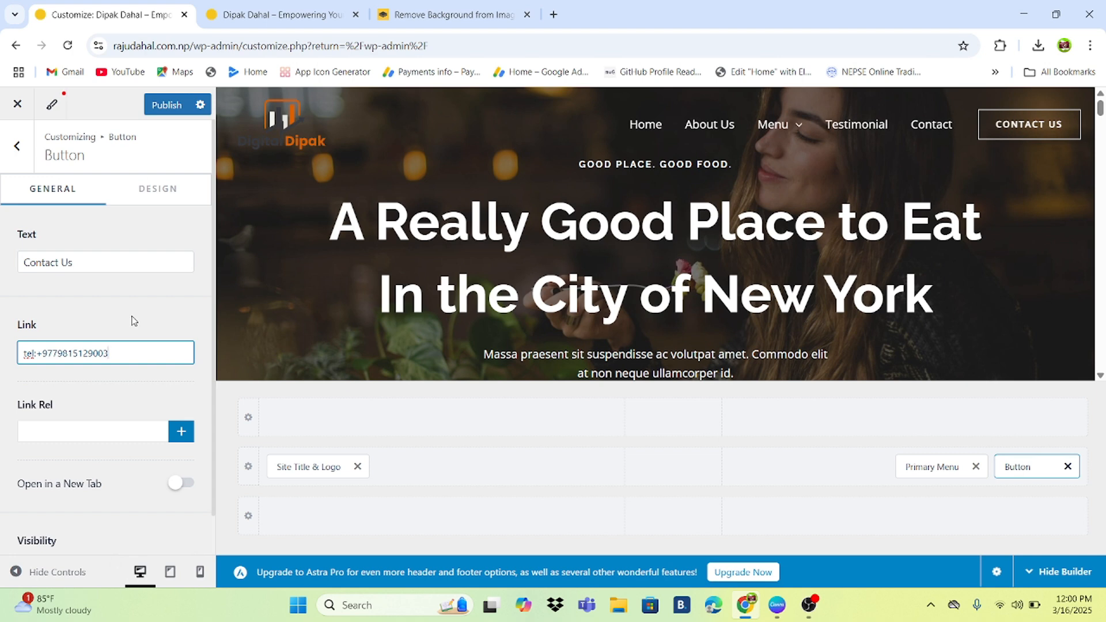
{"action": "left_click", "coordinate": [164, 105]}
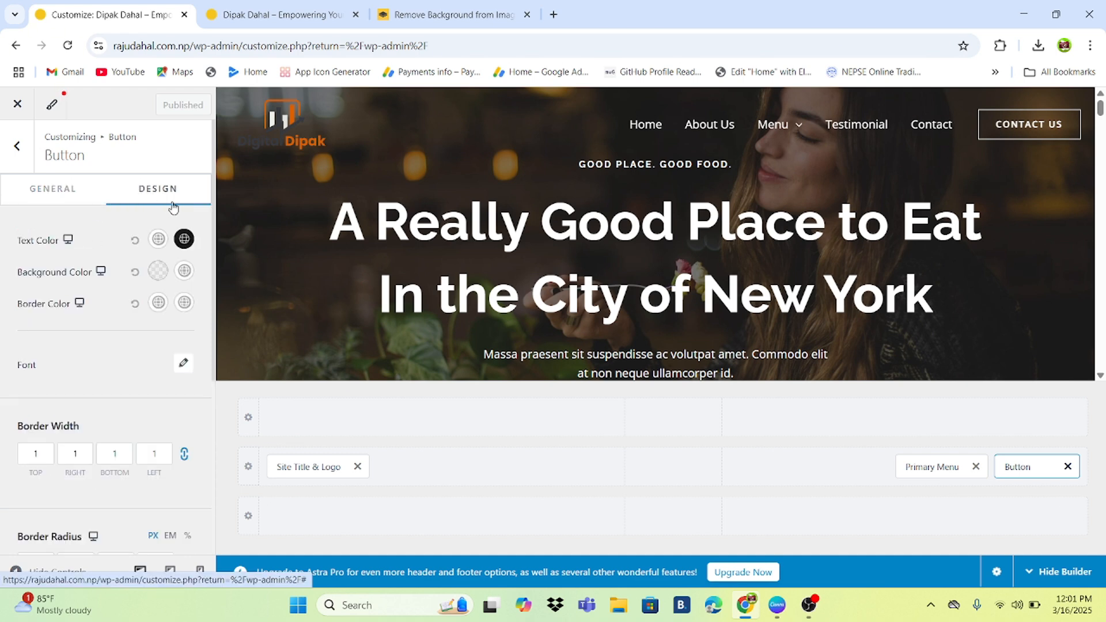
Set the header button's hover background color to a strong reddish orange and publish the change
{"action": "scroll", "coordinate": [167, 230], "scroll_direction": "down", "scroll_amount": 4}
{"action": "scroll", "coordinate": [158, 256], "scroll_direction": "up", "scroll_amount": 4}
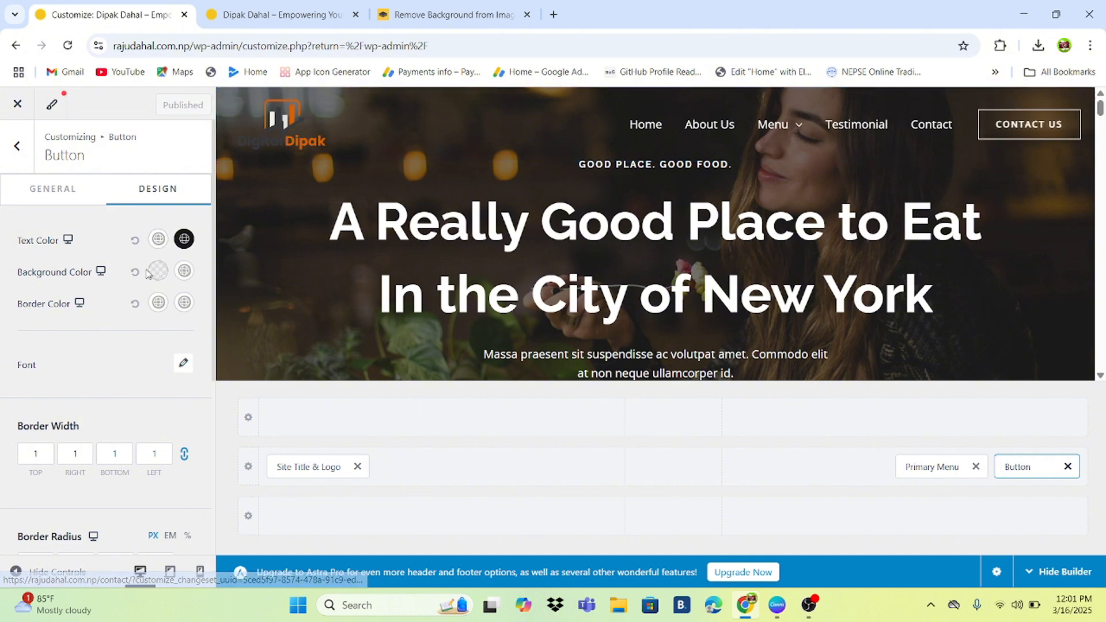
{"action": "left_click", "coordinate": [184, 271]}
{"action": "left_click", "coordinate": [166, 349]}
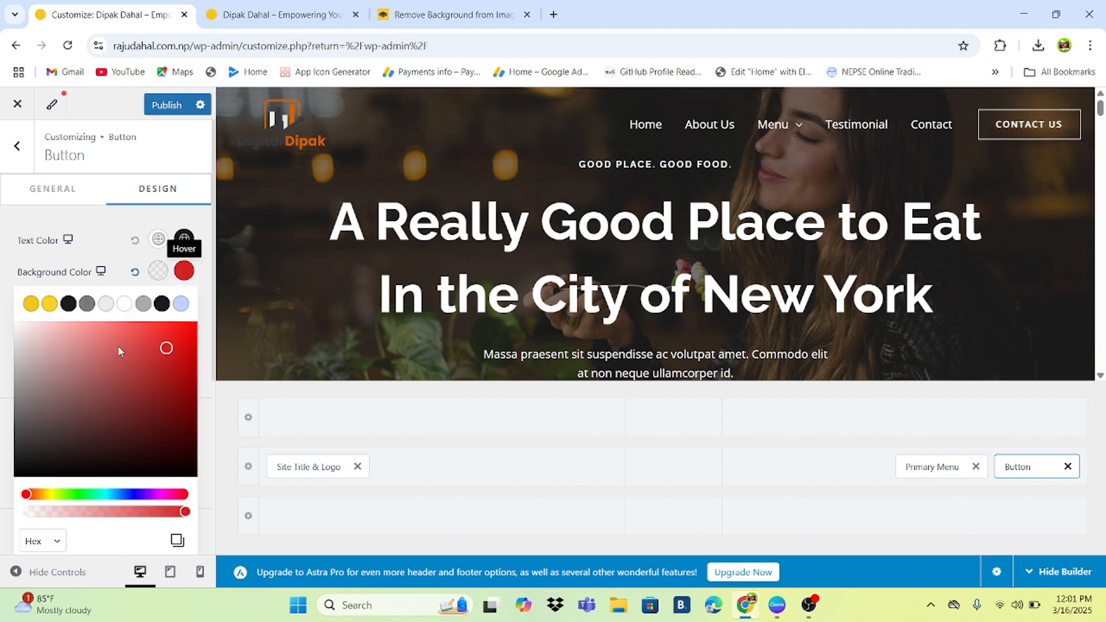
{"action": "left_click_drag", "start_coordinate": [50, 499], "coordinate": [34, 494]}
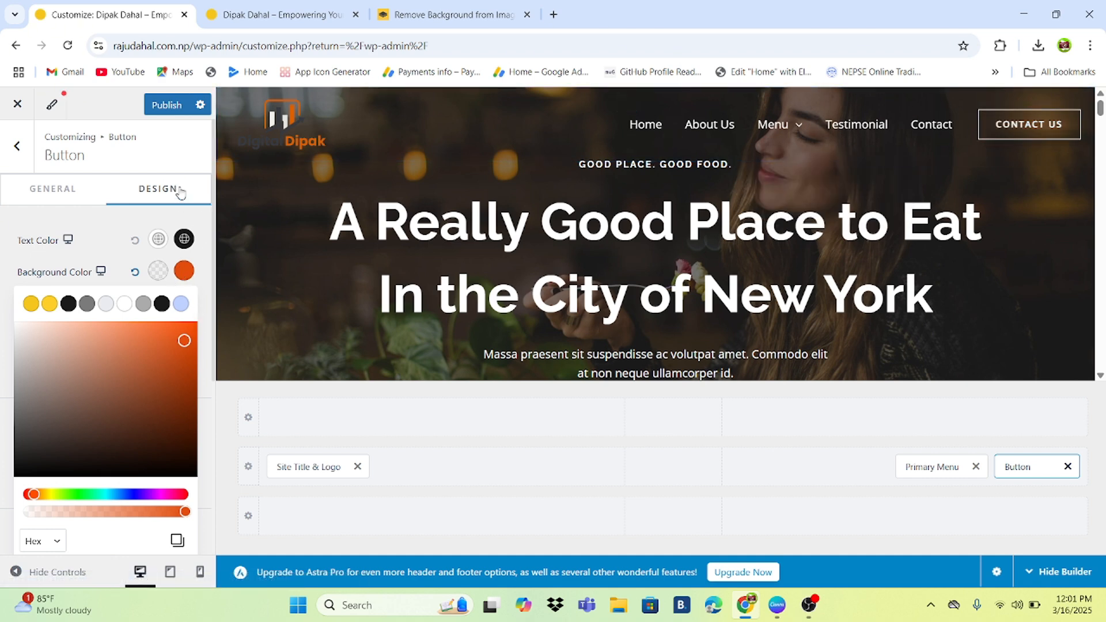
{"action": "left_click", "coordinate": [187, 163]}
{"action": "left_click", "coordinate": [162, 107]}
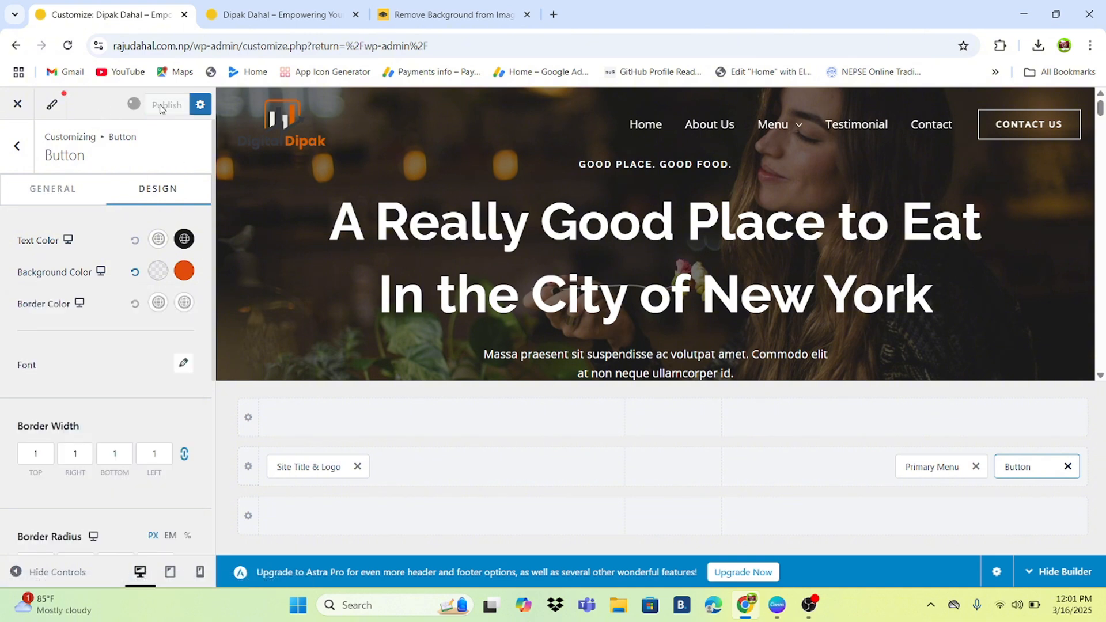
Set the hover background in the header's Primary Menu design settings to a dark orange
{"action": "left_click", "coordinate": [17, 146]}
{"action": "scroll", "coordinate": [84, 346], "scroll_direction": "down", "scroll_amount": 2}
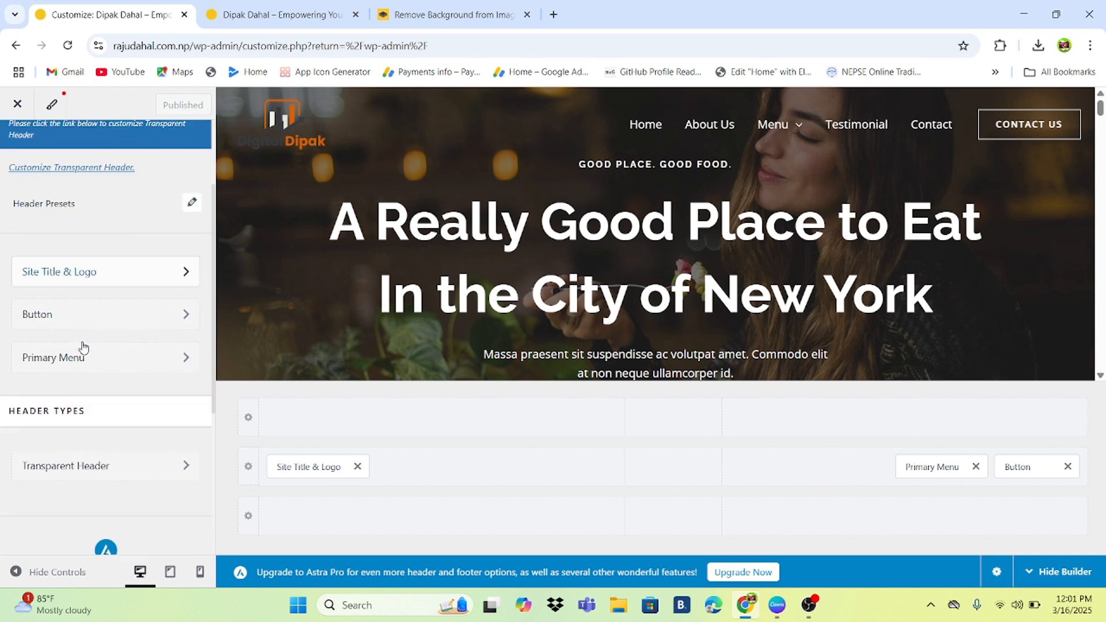
{"action": "left_click", "coordinate": [123, 349]}
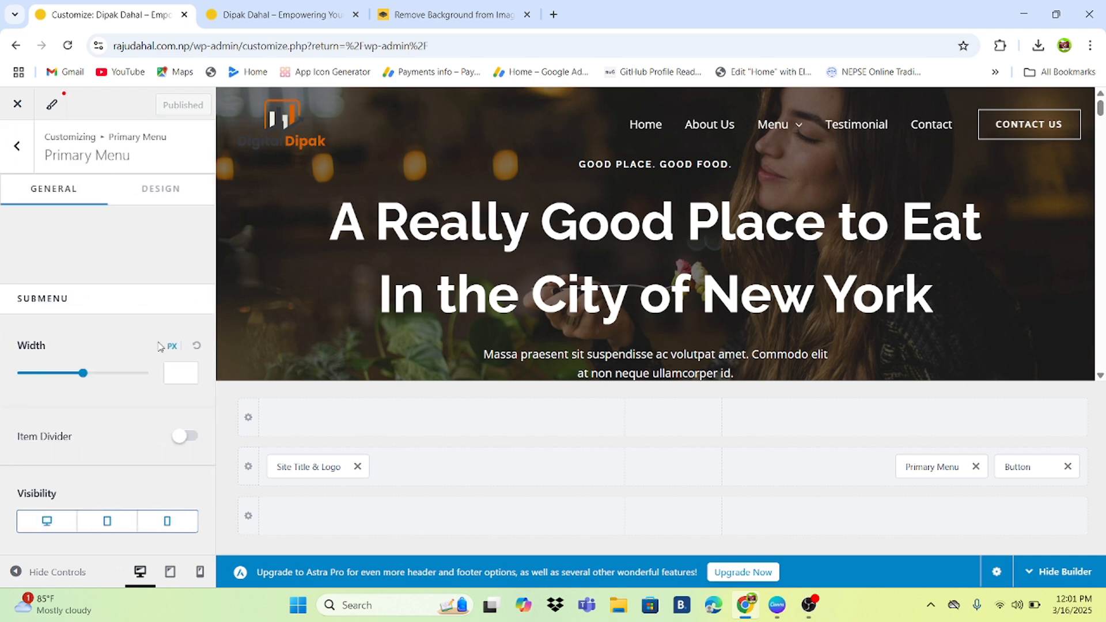
{"action": "left_click", "coordinate": [169, 193]}
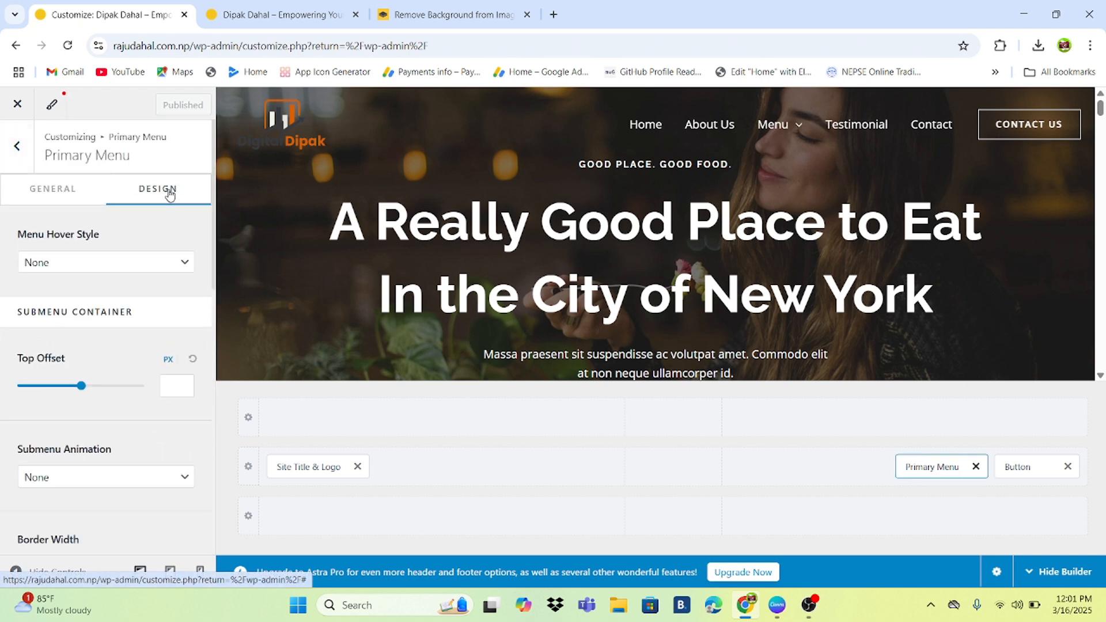
{"action": "scroll", "coordinate": [147, 334], "scroll_direction": "down", "scroll_amount": 10}
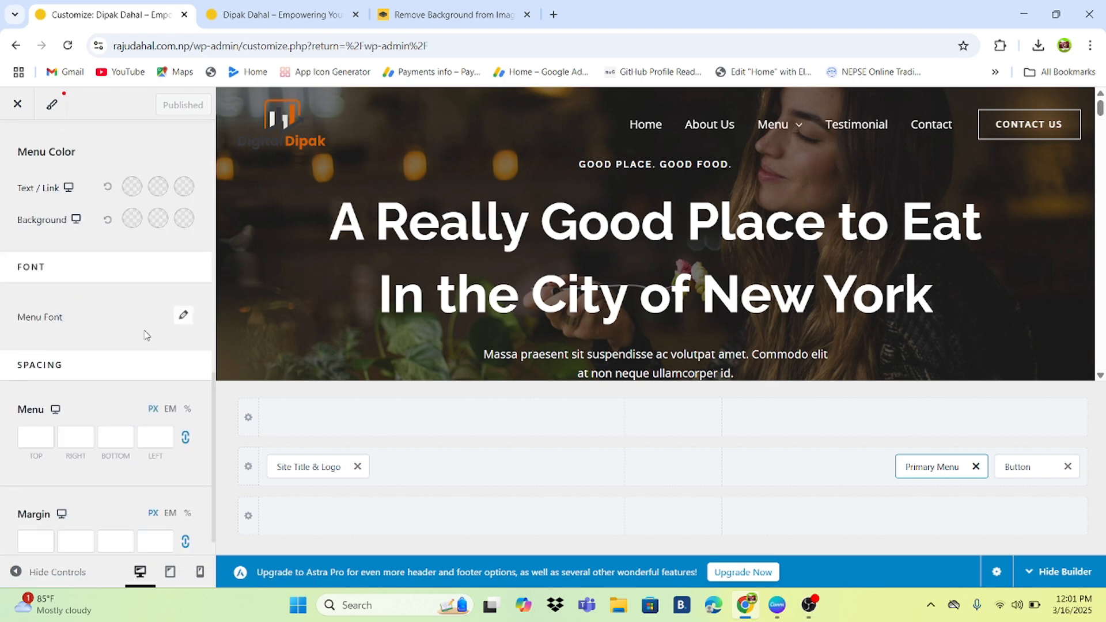
{"action": "scroll", "coordinate": [62, 227], "scroll_direction": "up", "scroll_amount": 2}
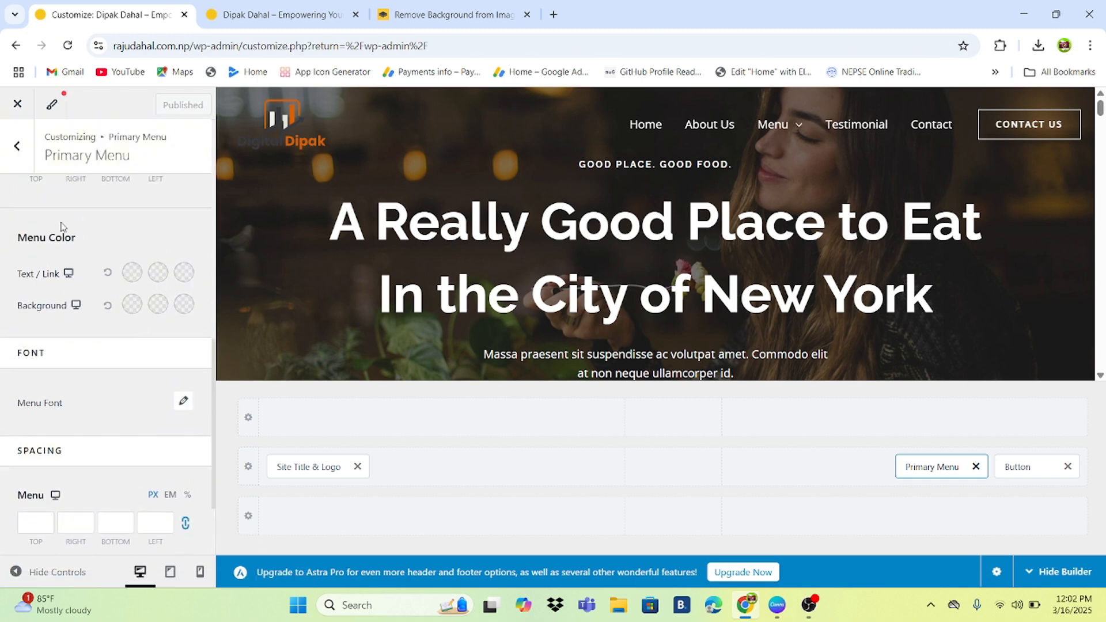
{"action": "left_click", "coordinate": [158, 304]}
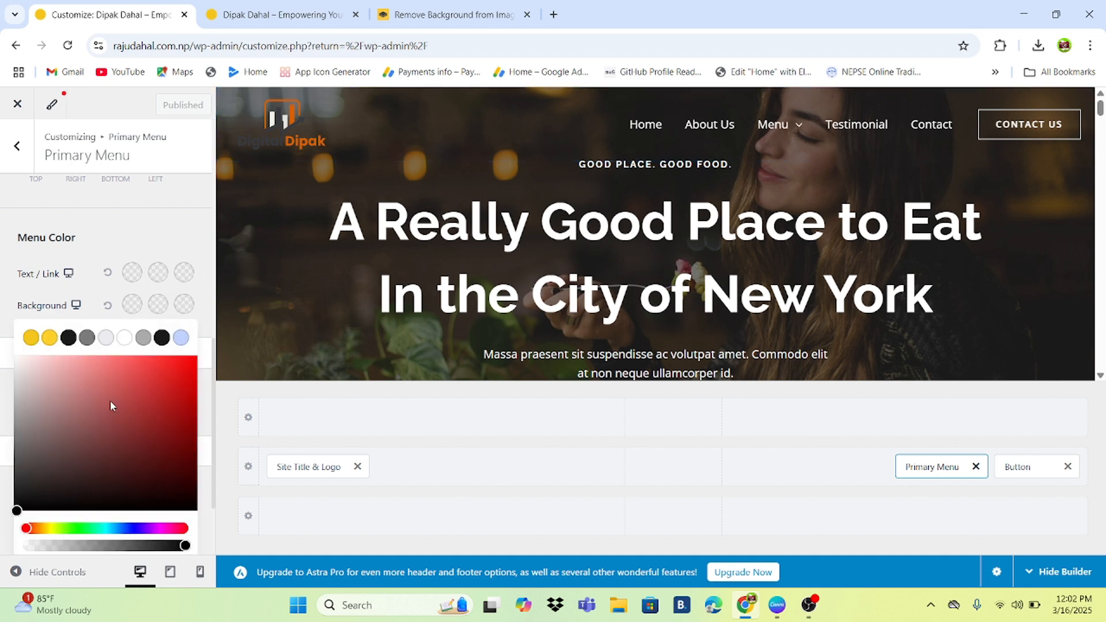
{"action": "left_click", "coordinate": [39, 530]}
{"action": "left_click_drag", "start_coordinate": [40, 536], "coordinate": [43, 542]}
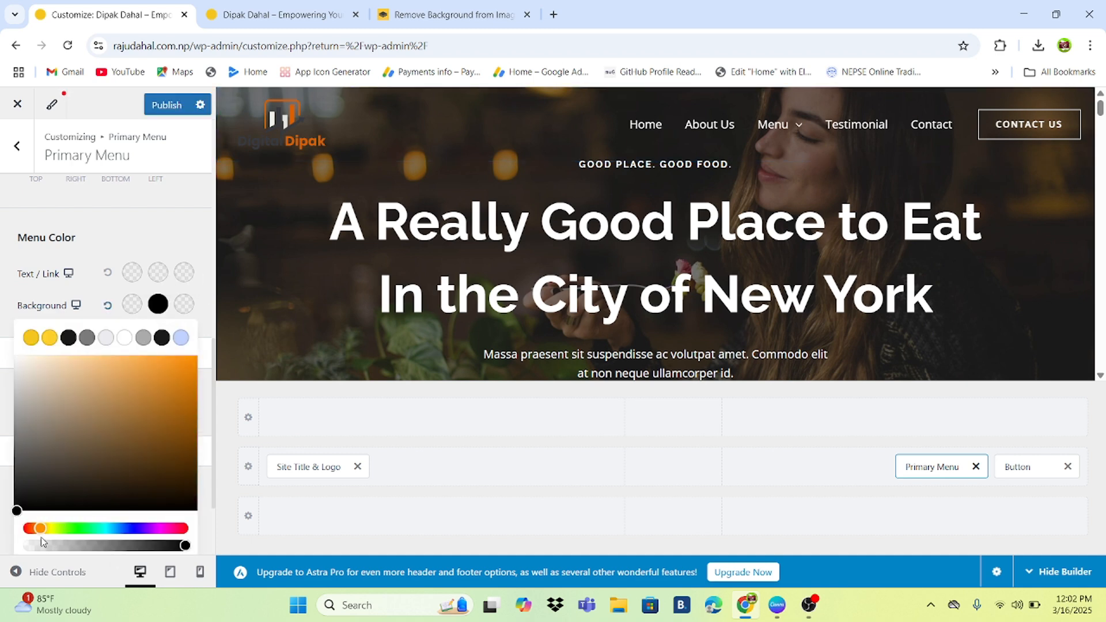
{"action": "left_click", "coordinate": [177, 404]}
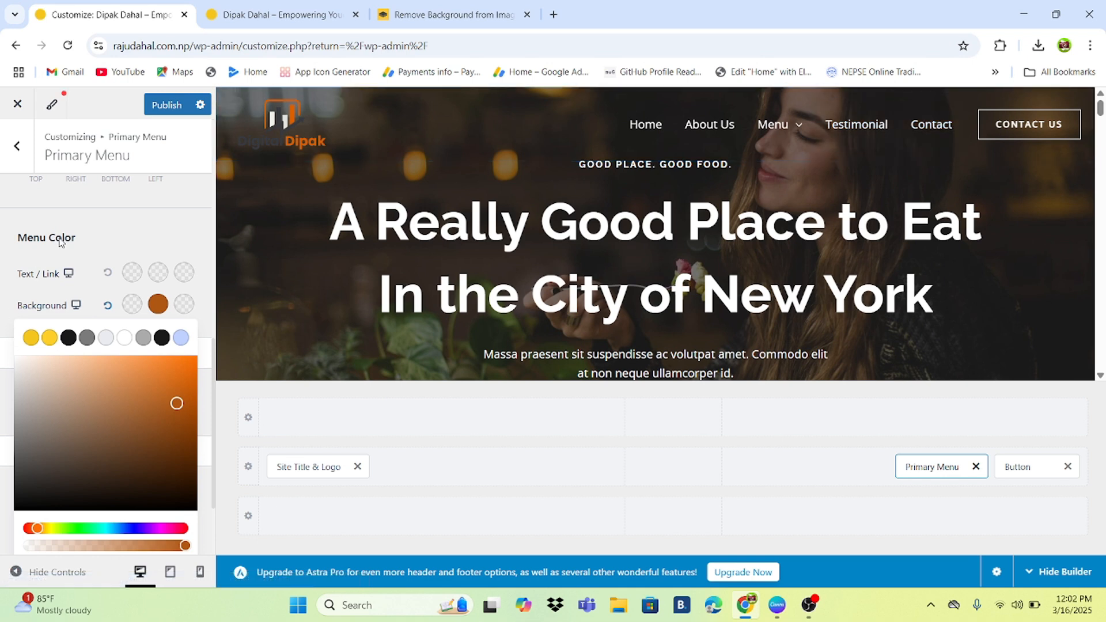
{"action": "left_click", "coordinate": [150, 220]}
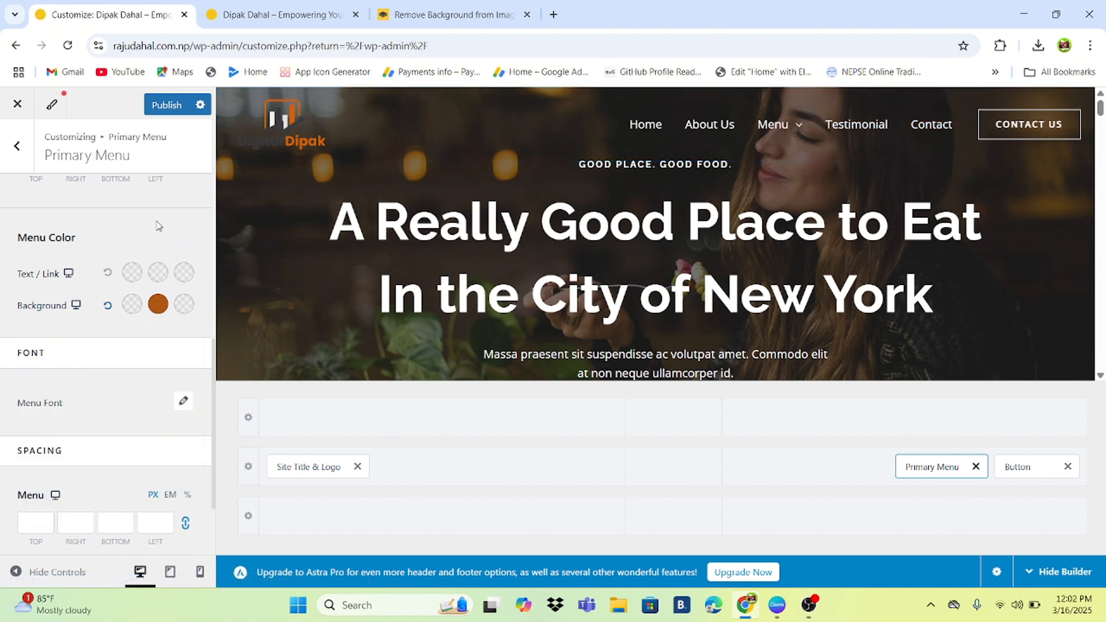
Publish the Primary Menu hover color change and reload the live site's homepage
{"action": "left_click", "coordinate": [171, 105]}
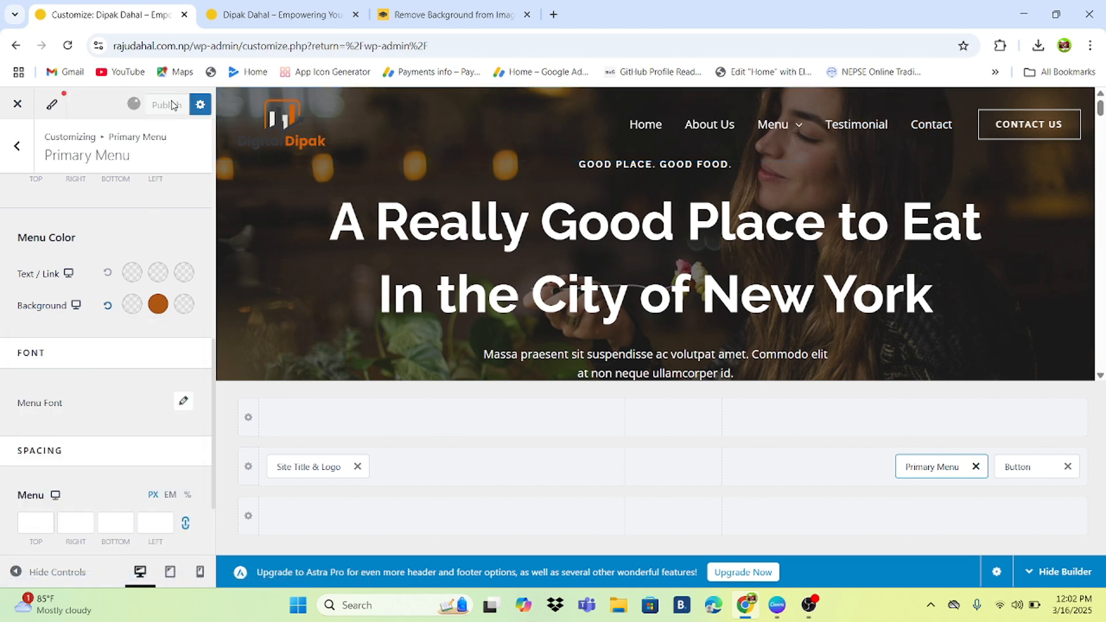
{"action": "left_click", "coordinate": [282, 14]}
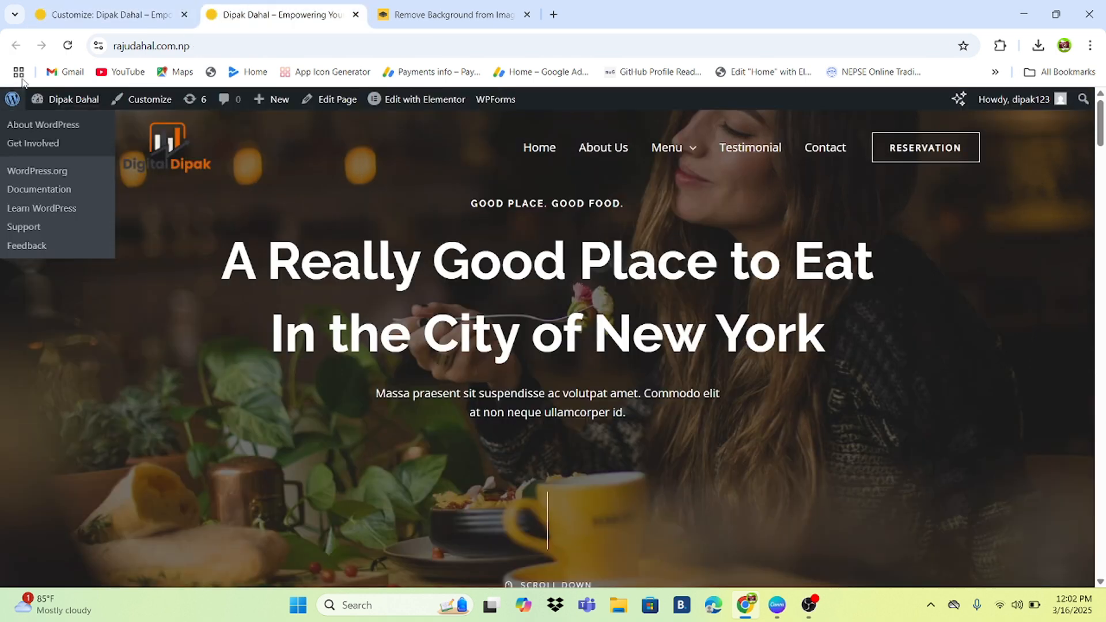
{"action": "left_click", "coordinate": [76, 51]}
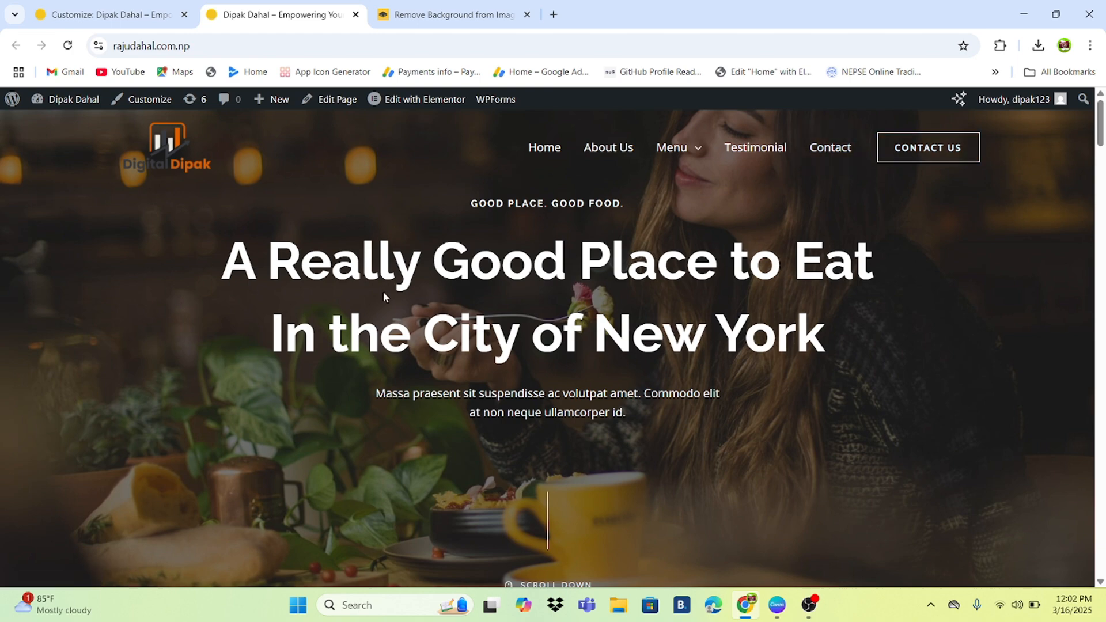
Examine the live homepage down to the footer, from the logo and location columns to the copyright line
{"action": "scroll", "coordinate": [385, 297], "scroll_direction": "down", "scroll_amount": 15}
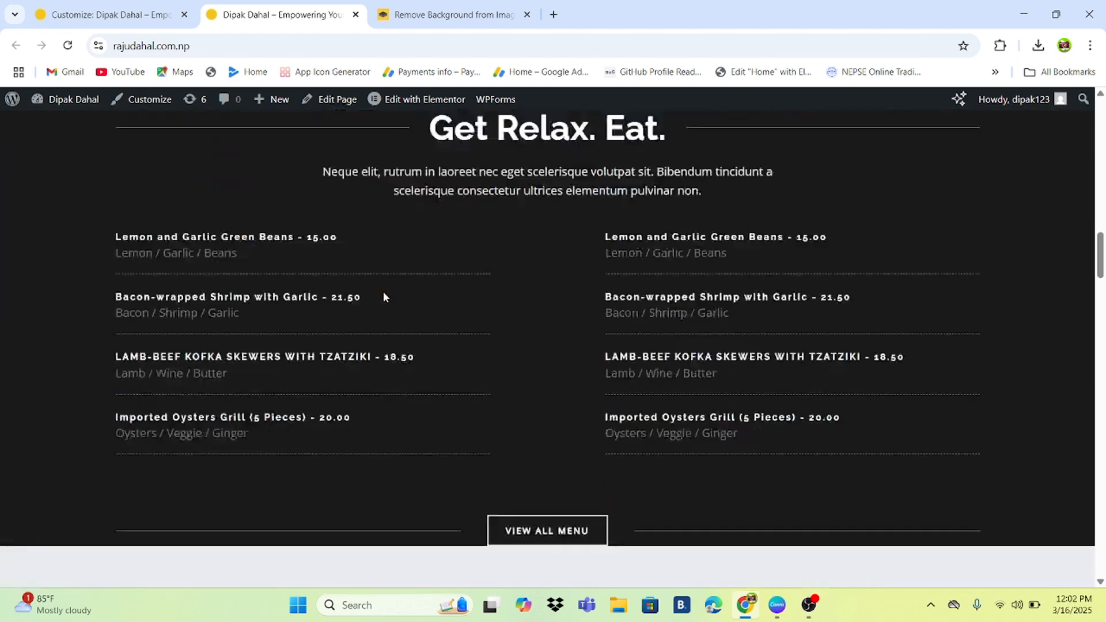
{"action": "scroll", "coordinate": [383, 295], "scroll_direction": "down", "scroll_amount": 20}
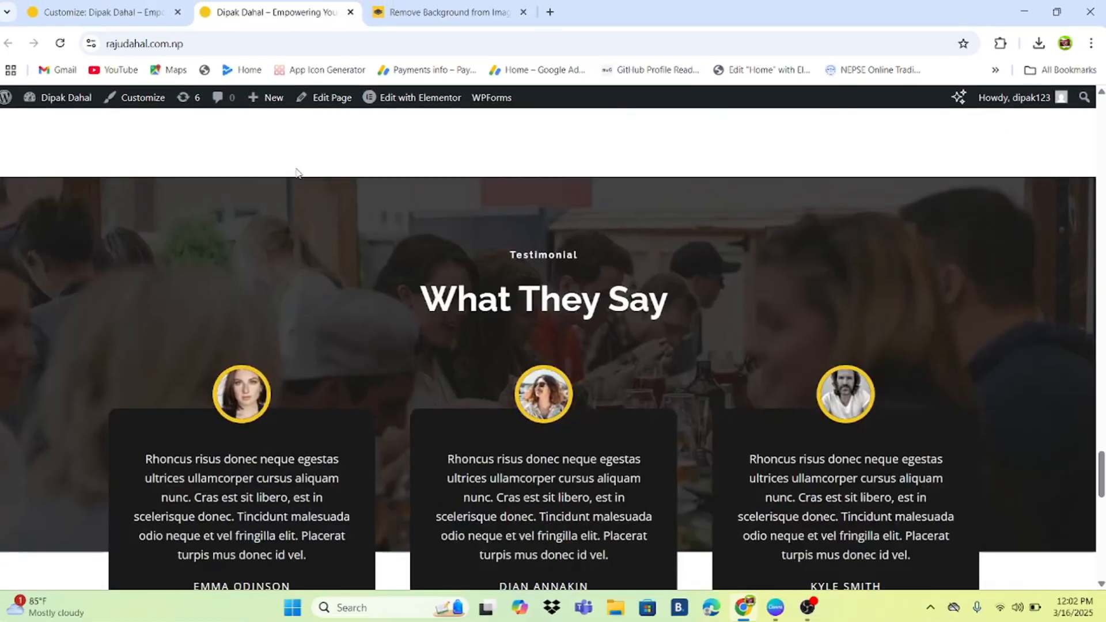
{"action": "scroll", "coordinate": [298, 173], "scroll_direction": "down", "scroll_amount": 10}
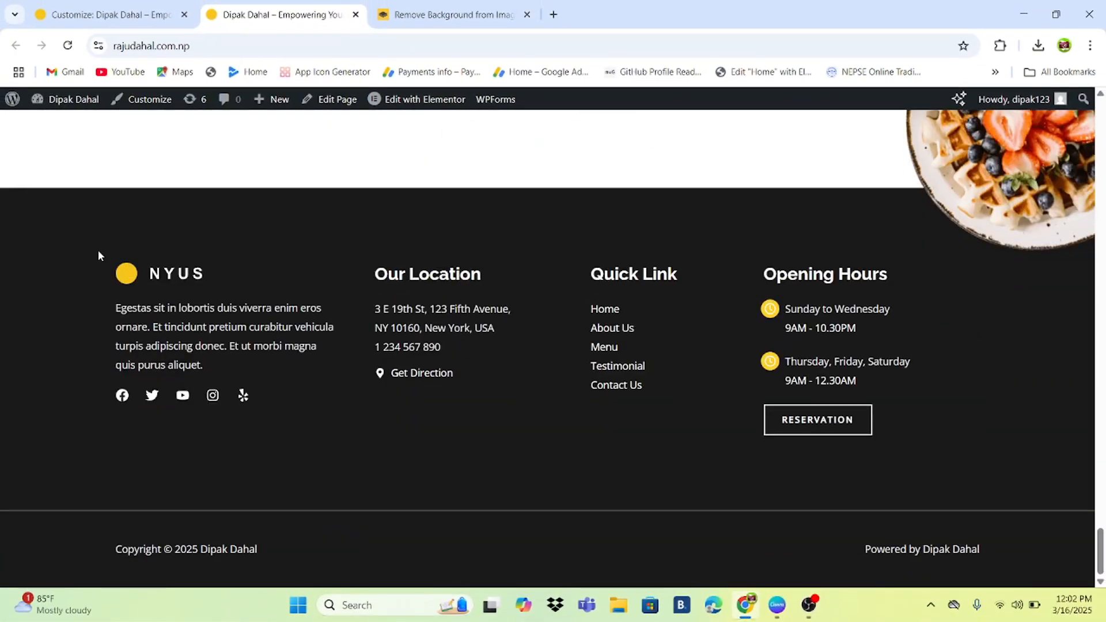
{"action": "left_click_drag", "start_coordinate": [105, 299], "coordinate": [1078, 568]}
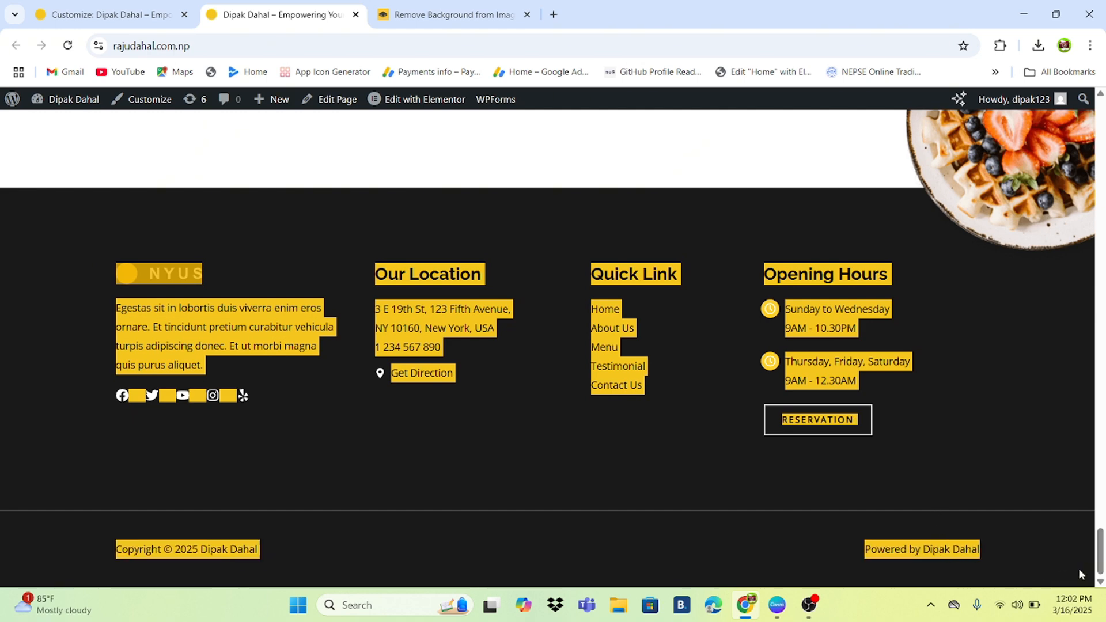
Back in the customizer, leave the Primary Menu settings and open the Footer Builder
{"action": "left_click", "coordinate": [45, 3]}
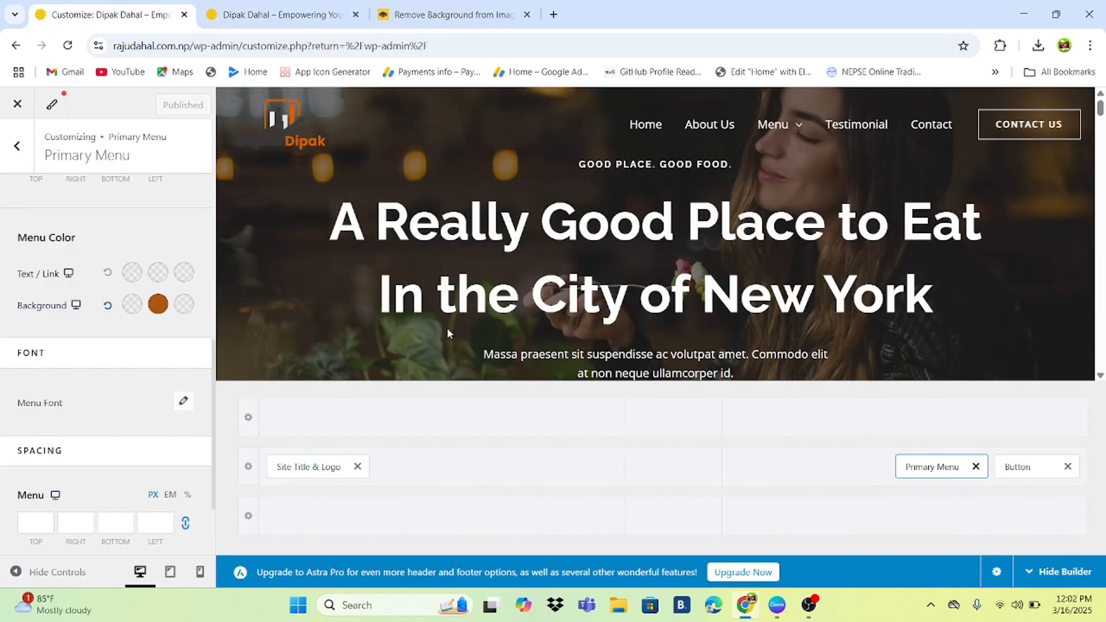
{"action": "scroll", "coordinate": [27, 246], "scroll_direction": "up", "scroll_amount": 10}
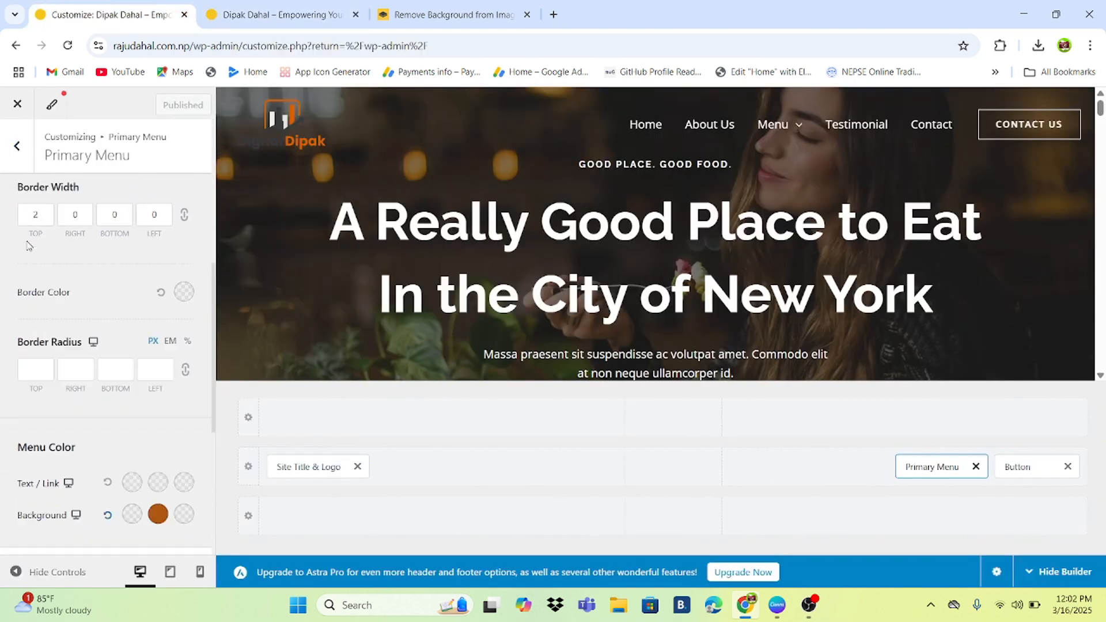
{"action": "left_click", "coordinate": [16, 146]}
{"action": "left_click", "coordinate": [17, 145]}
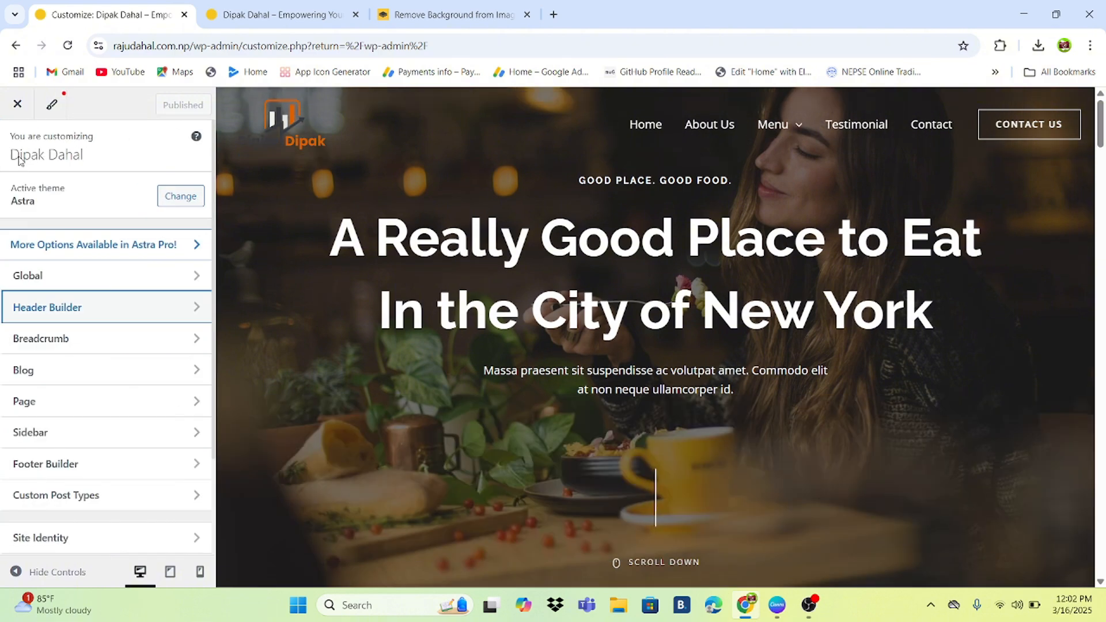
{"action": "scroll", "coordinate": [68, 312], "scroll_direction": "down", "scroll_amount": 2}
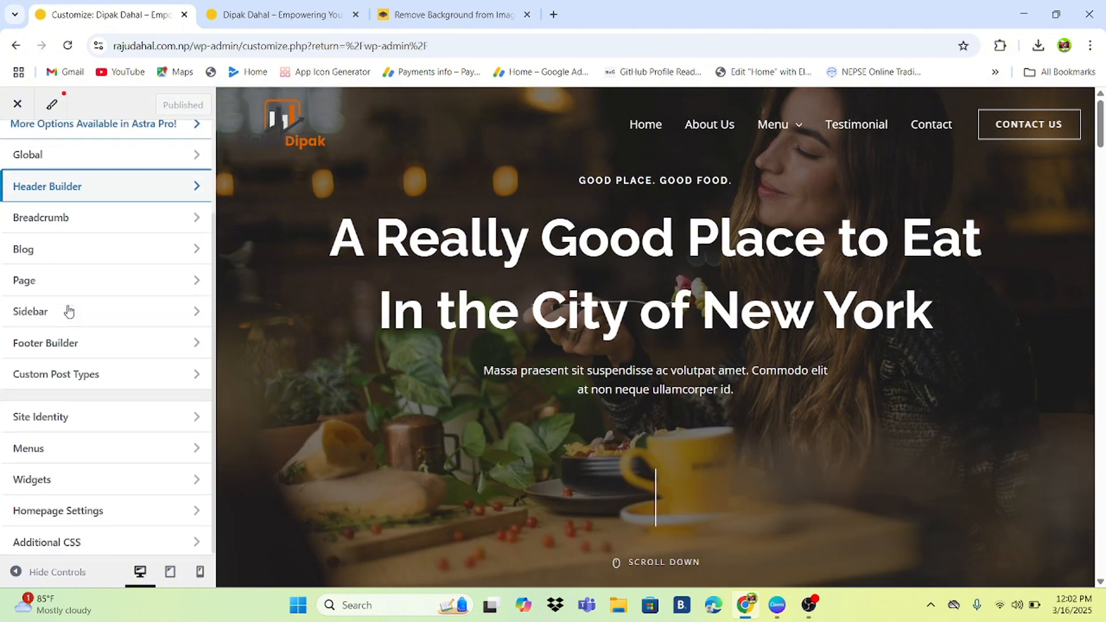
{"action": "left_click", "coordinate": [74, 346]}
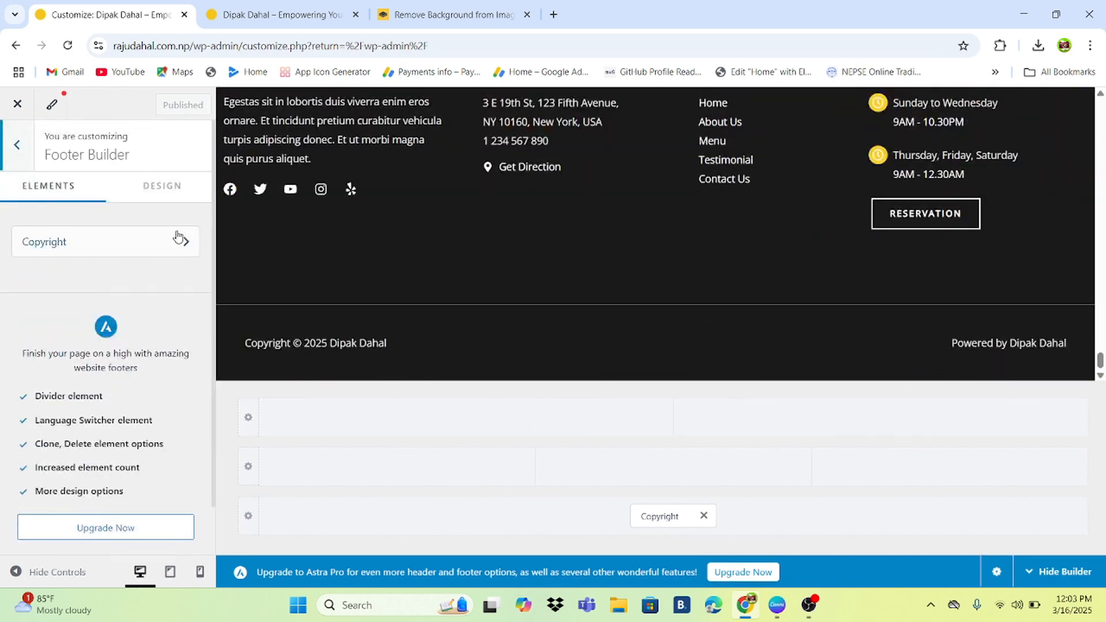
Examine the homepage preview's footer columns and copyright line alongside the Footer Builder rows
{"action": "scroll", "coordinate": [449, 253], "scroll_direction": "up", "scroll_amount": 1}
{"action": "scroll", "coordinate": [447, 252], "scroll_direction": "up", "scroll_amount": 2}
{"action": "scroll", "coordinate": [403, 288], "scroll_direction": "down", "scroll_amount": 3}
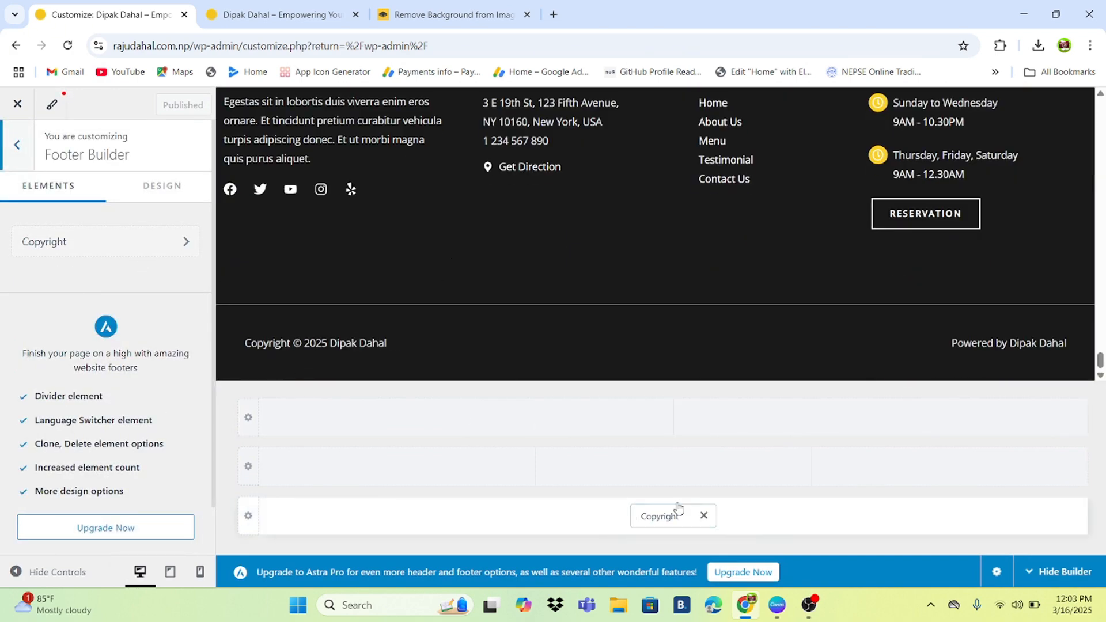
{"action": "scroll", "coordinate": [735, 310], "scroll_direction": "up", "scroll_amount": 2}
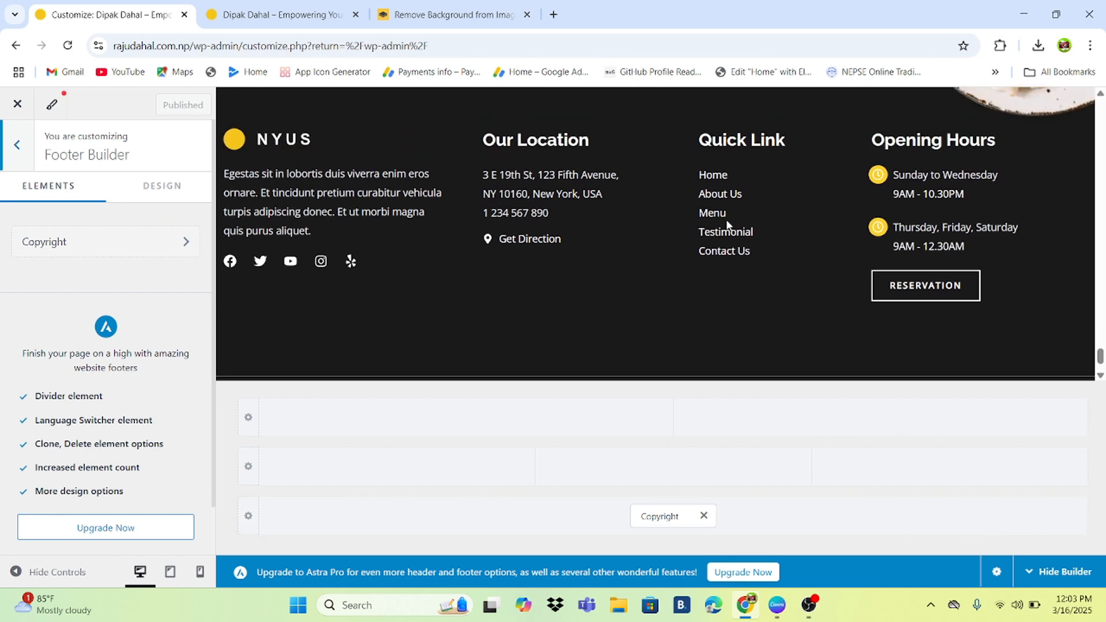
{"action": "left_click", "coordinate": [279, 143]}
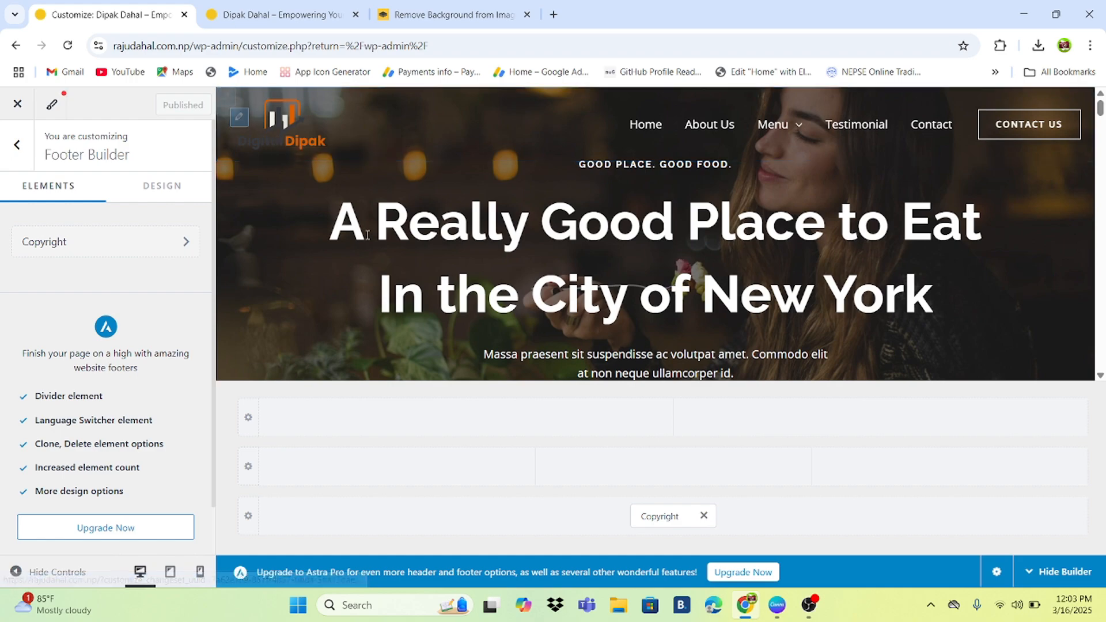
{"action": "scroll", "coordinate": [444, 259], "scroll_direction": "down", "scroll_amount": 3}
{"action": "scroll", "coordinate": [442, 255], "scroll_direction": "down", "scroll_amount": 15}
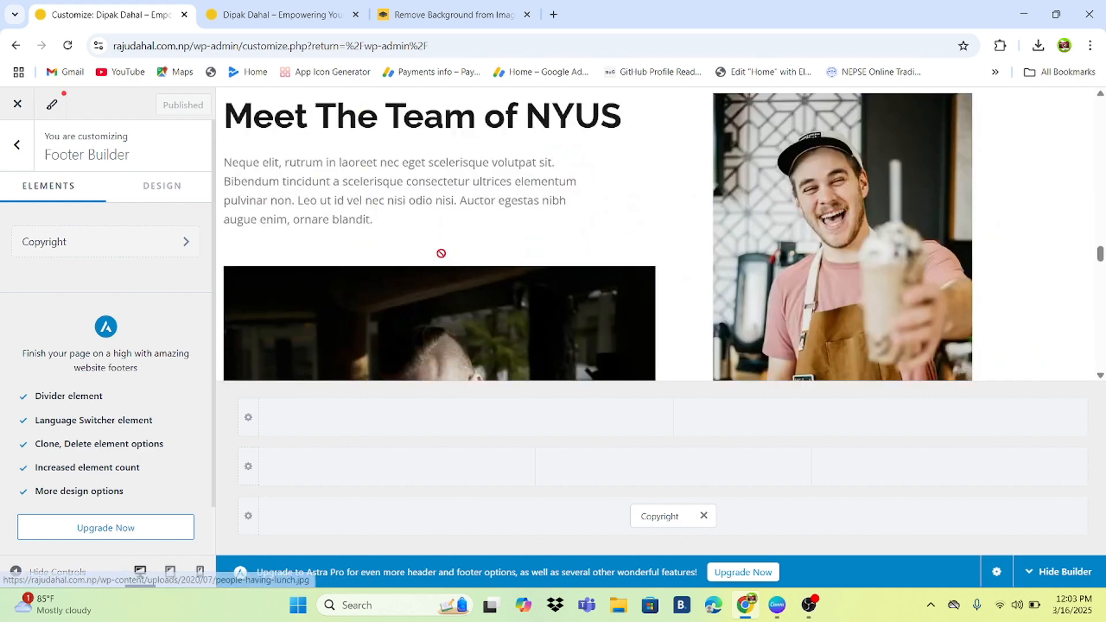
{"action": "scroll", "coordinate": [442, 254], "scroll_direction": "down", "scroll_amount": 10}
{"action": "scroll", "coordinate": [410, 242], "scroll_direction": "up", "scroll_amount": 1}
{"action": "scroll", "coordinate": [438, 231], "scroll_direction": "down", "scroll_amount": 2}
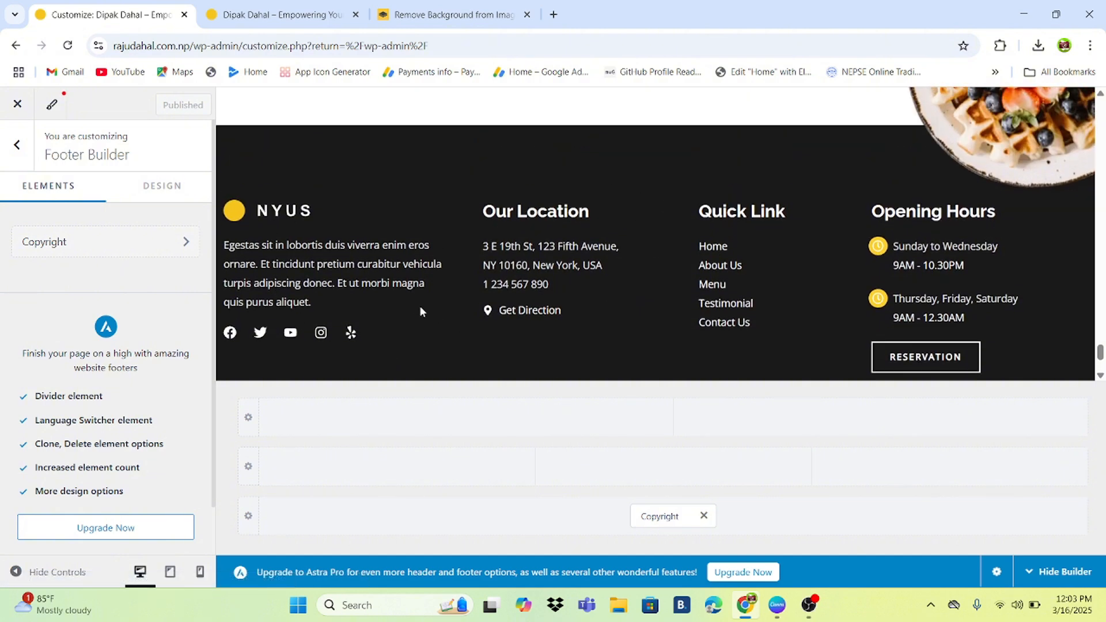
{"action": "scroll", "coordinate": [420, 305], "scroll_direction": "down", "scroll_amount": 3}
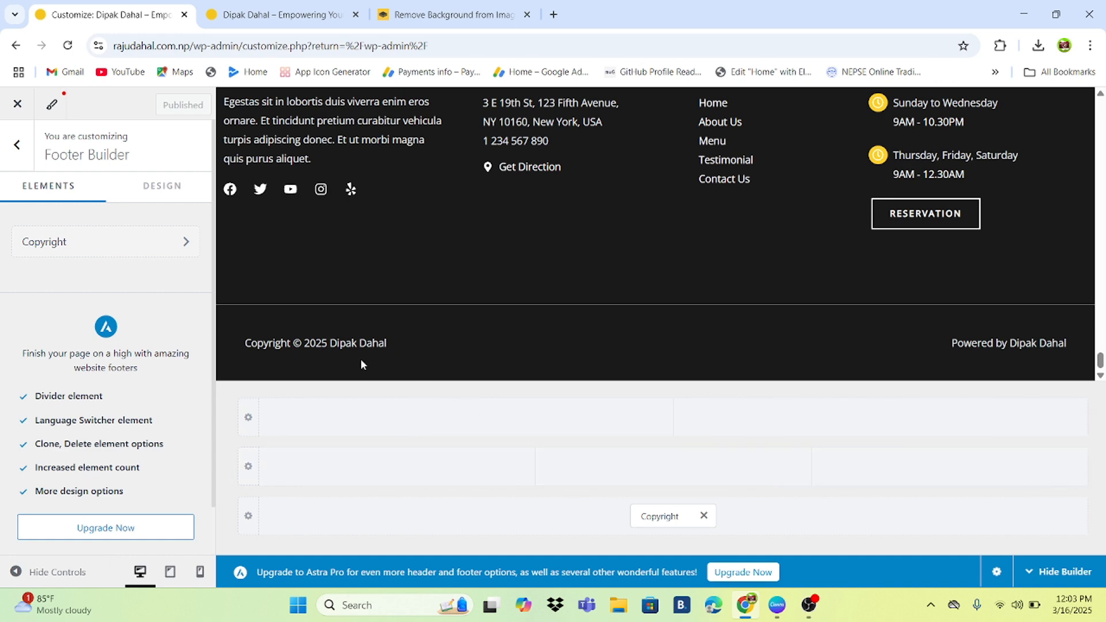
Open the footer's Copyright element and examine its shortcode text, alignment and visibility settings against the footer in the preview
{"action": "left_click", "coordinate": [669, 517]}
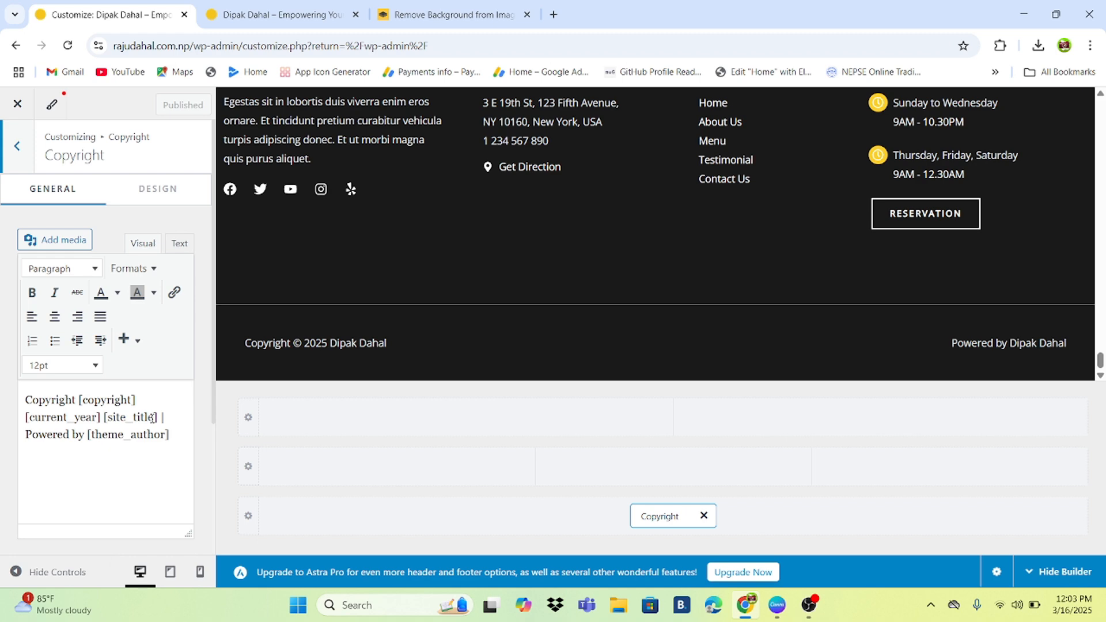
{"action": "left_click_drag", "start_coordinate": [153, 417], "coordinate": [132, 417]}
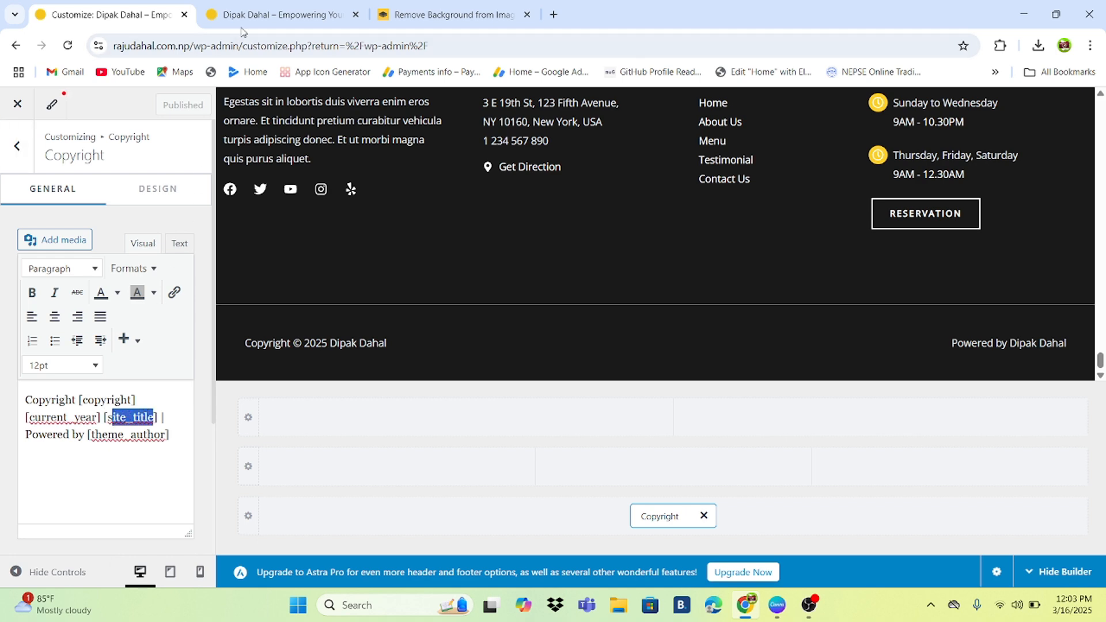
{"action": "left_click", "coordinate": [77, 449]}
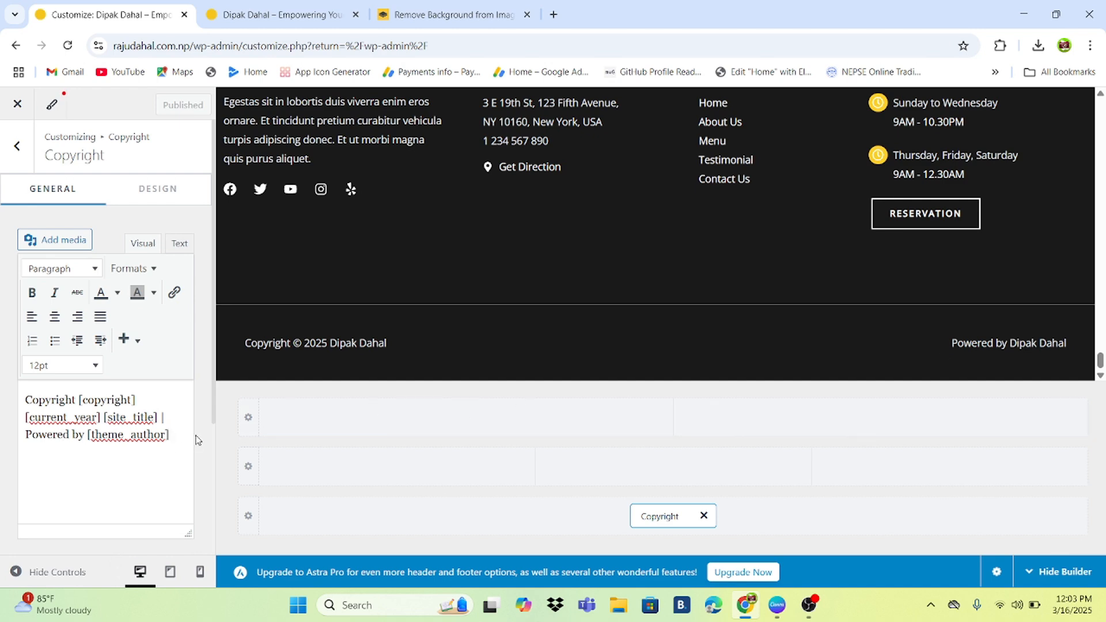
{"action": "scroll", "coordinate": [198, 461], "scroll_direction": "down", "scroll_amount": 3}
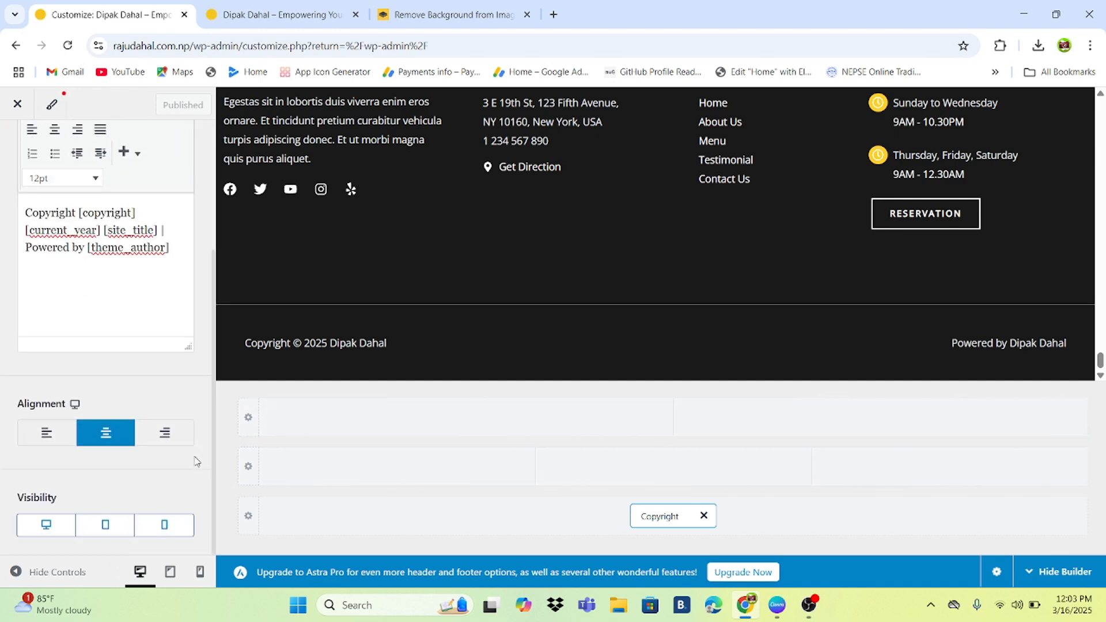
{"action": "scroll", "coordinate": [83, 314], "scroll_direction": "up", "scroll_amount": 2}
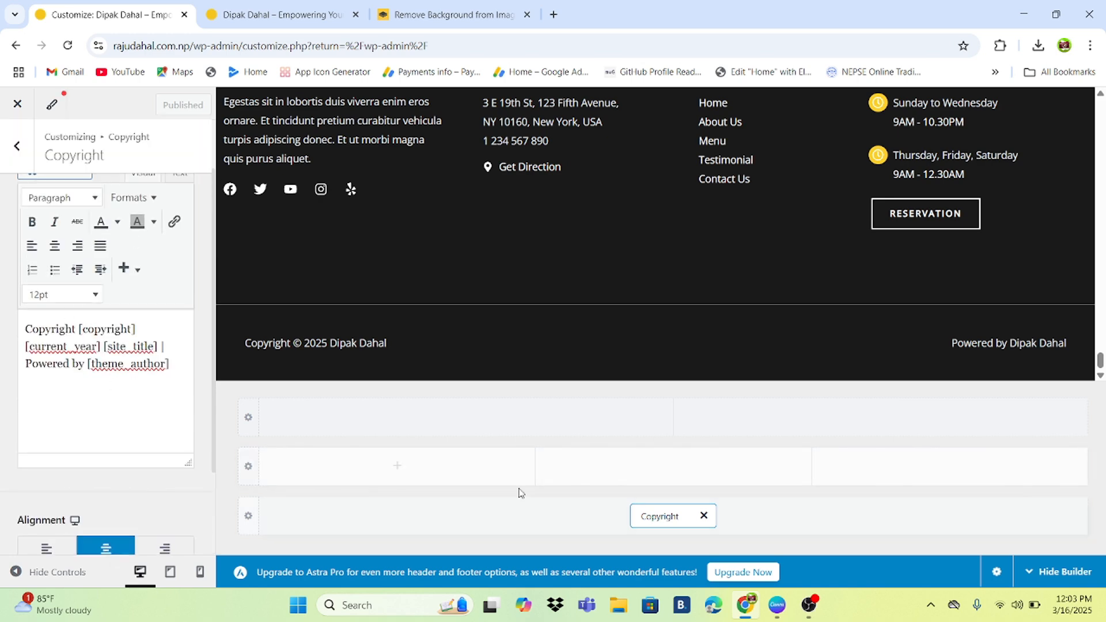
{"action": "scroll", "coordinate": [102, 459], "scroll_direction": "down", "scroll_amount": 2}
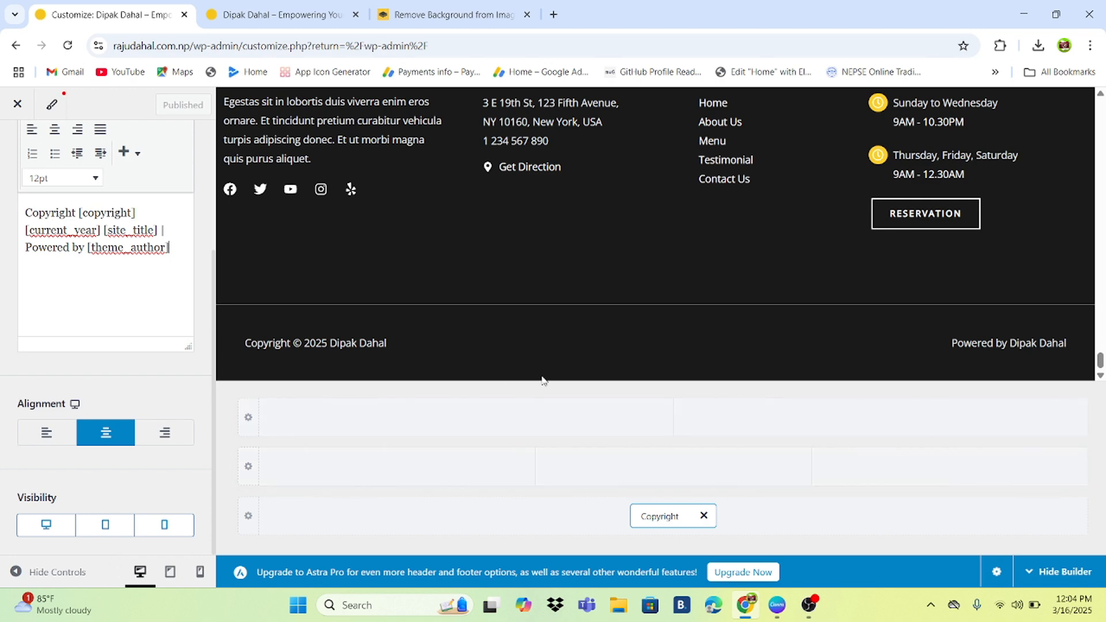
{"action": "scroll", "coordinate": [138, 294], "scroll_direction": "up", "scroll_amount": 2}
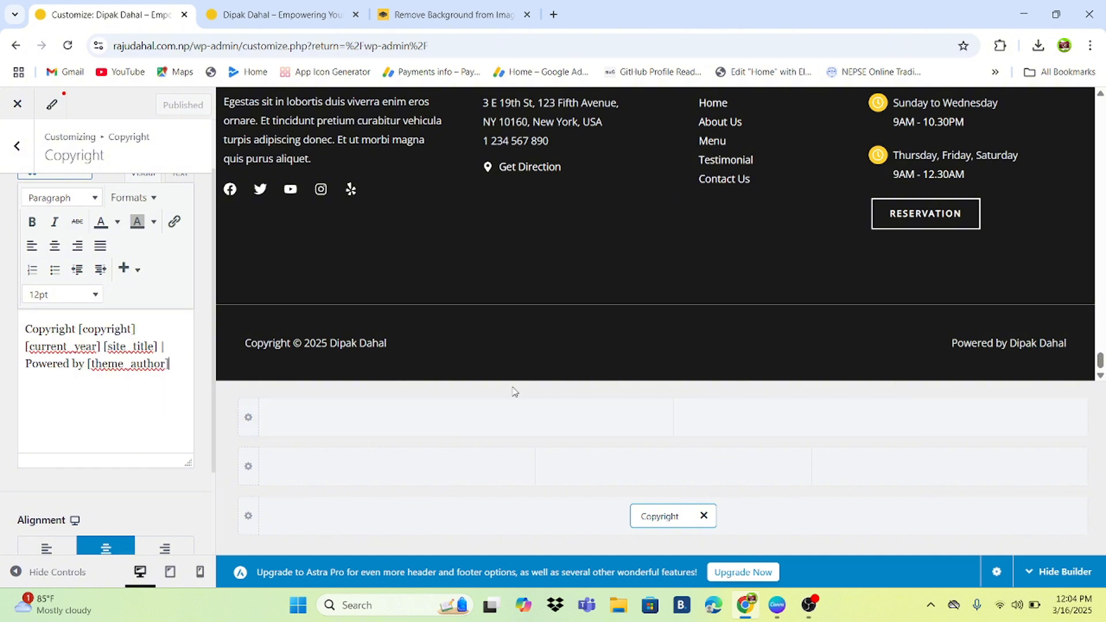
{"action": "scroll", "coordinate": [576, 358], "scroll_direction": "up", "scroll_amount": 3}
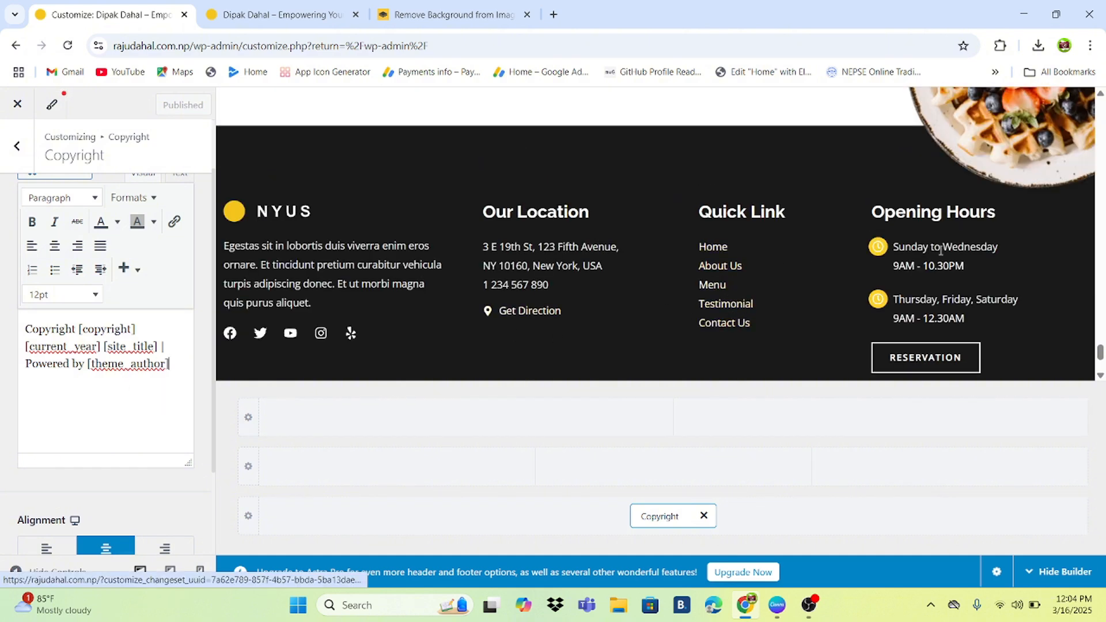
{"action": "scroll", "coordinate": [743, 259], "scroll_direction": "up", "scroll_amount": 2}
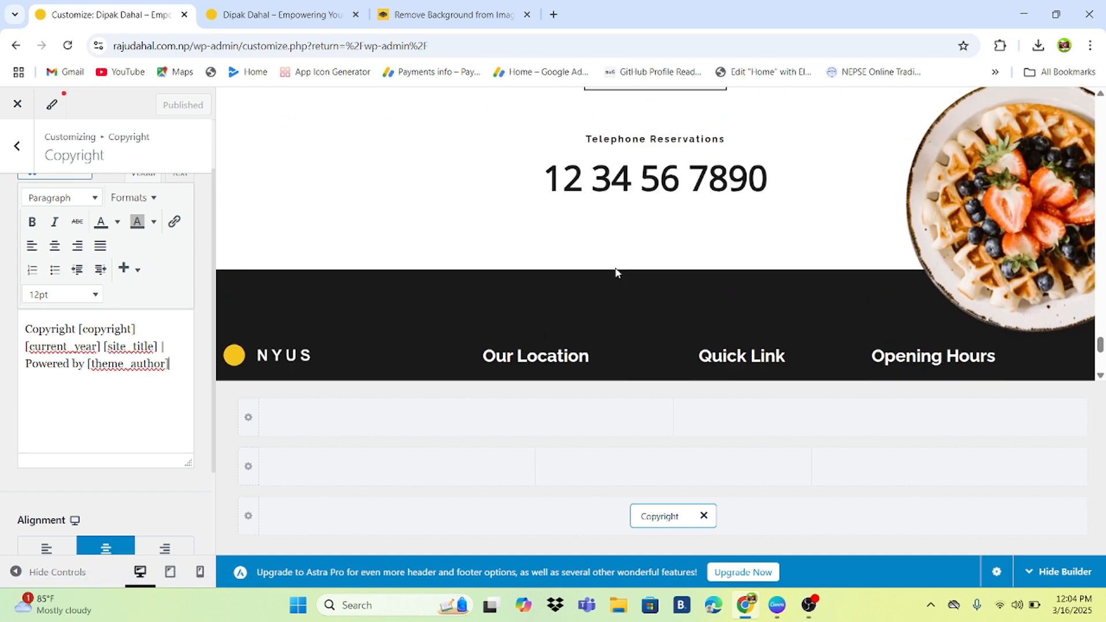
{"action": "scroll", "coordinate": [617, 273], "scroll_direction": "down", "scroll_amount": 2}
{"action": "scroll", "coordinate": [364, 290], "scroll_direction": "down", "scroll_amount": 1}
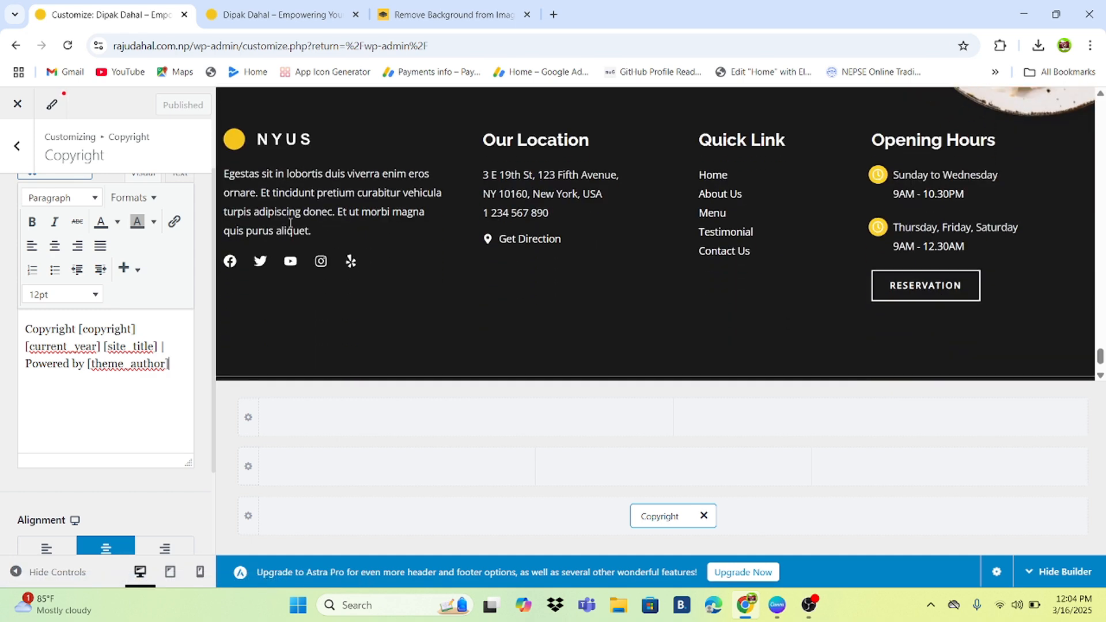
Return to the customizer's main settings list and look over the homepage preview from the footer up to the header
{"action": "left_click", "coordinate": [17, 147]}
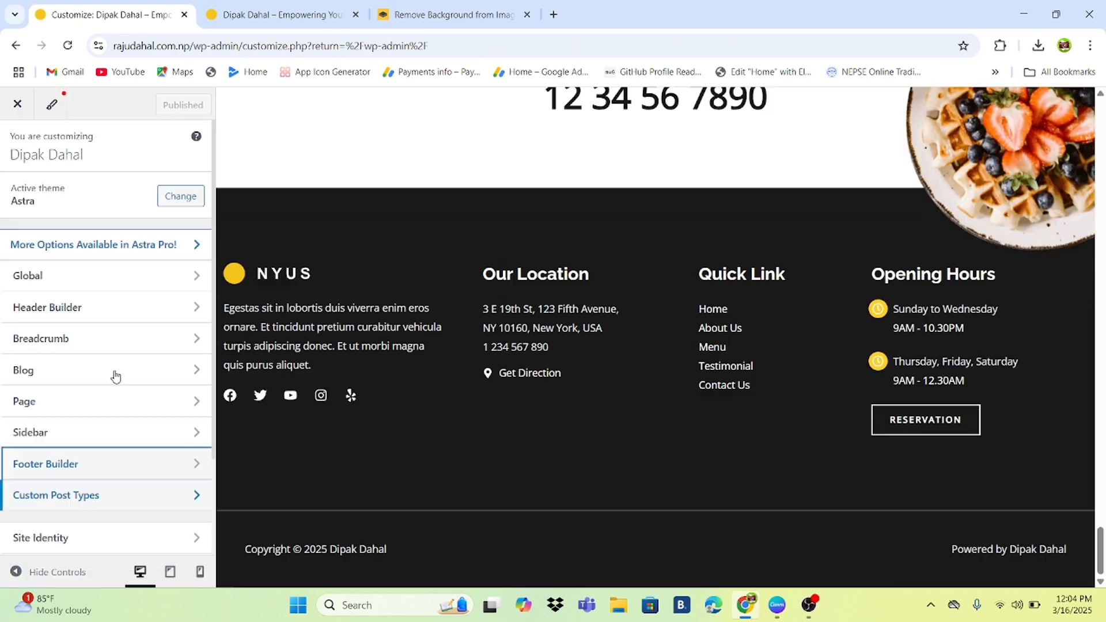
{"action": "scroll", "coordinate": [346, 265], "scroll_direction": "up", "scroll_amount": 1}
{"action": "scroll", "coordinate": [430, 359], "scroll_direction": "down", "scroll_amount": 1}
{"action": "scroll", "coordinate": [430, 358], "scroll_direction": "up", "scroll_amount": 8}
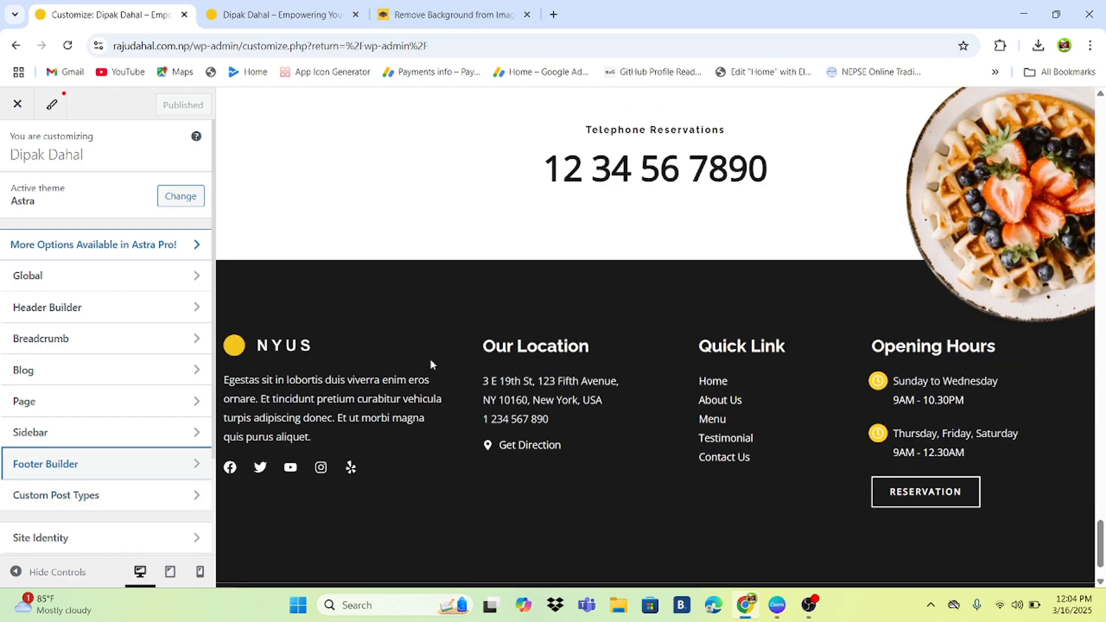
{"action": "scroll", "coordinate": [432, 364], "scroll_direction": "up", "scroll_amount": 15}
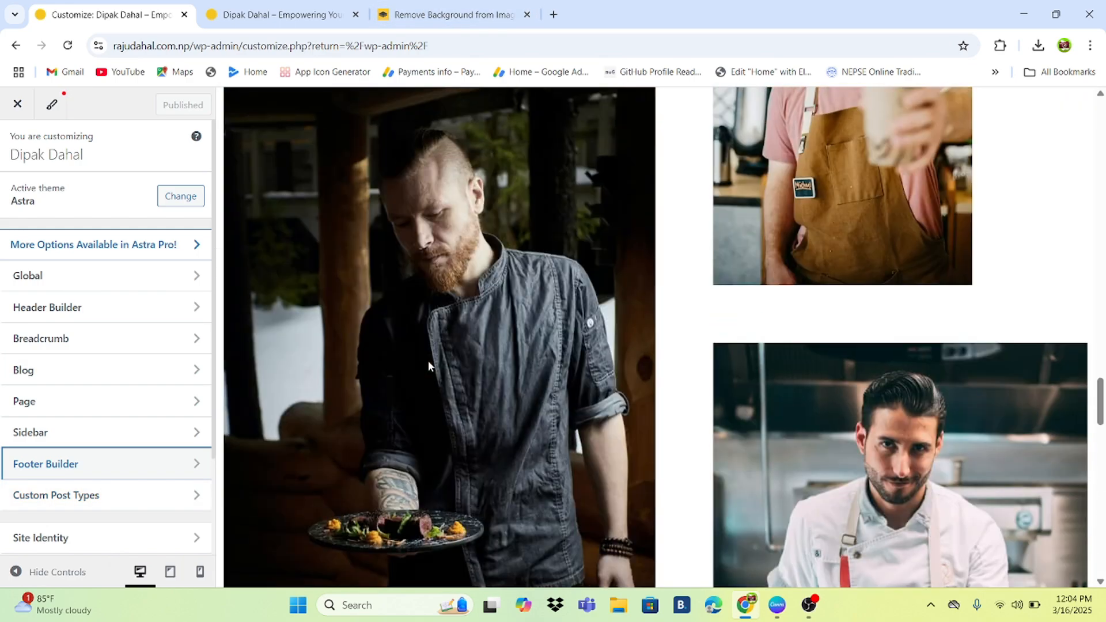
{"action": "scroll", "coordinate": [598, 415], "scroll_direction": "up", "scroll_amount": 15}
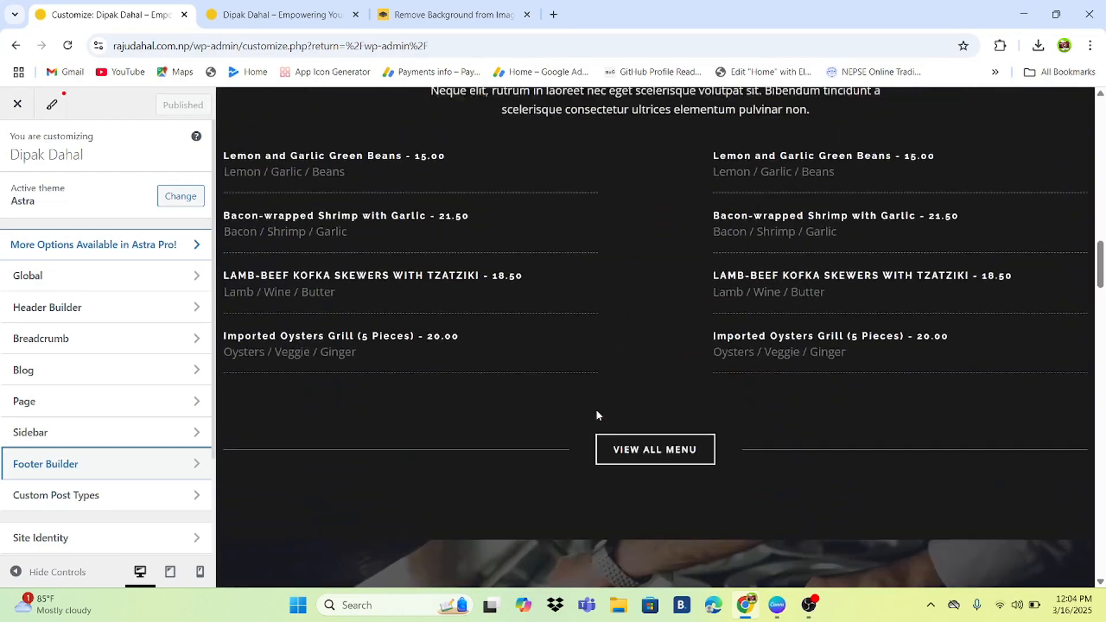
{"action": "scroll", "coordinate": [598, 415], "scroll_direction": "up", "scroll_amount": 8}
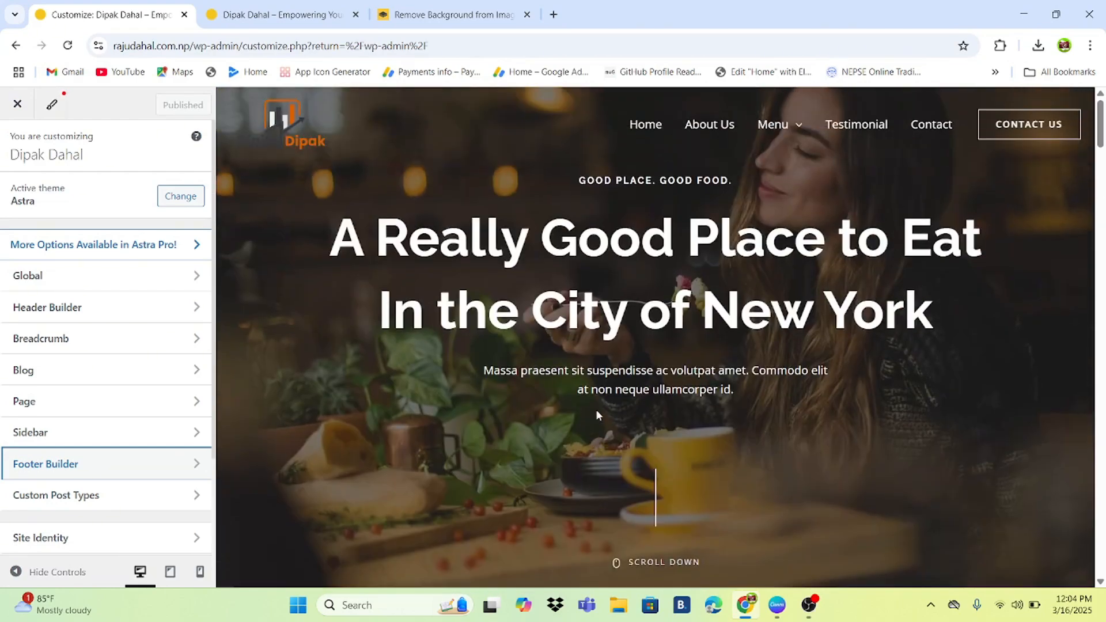